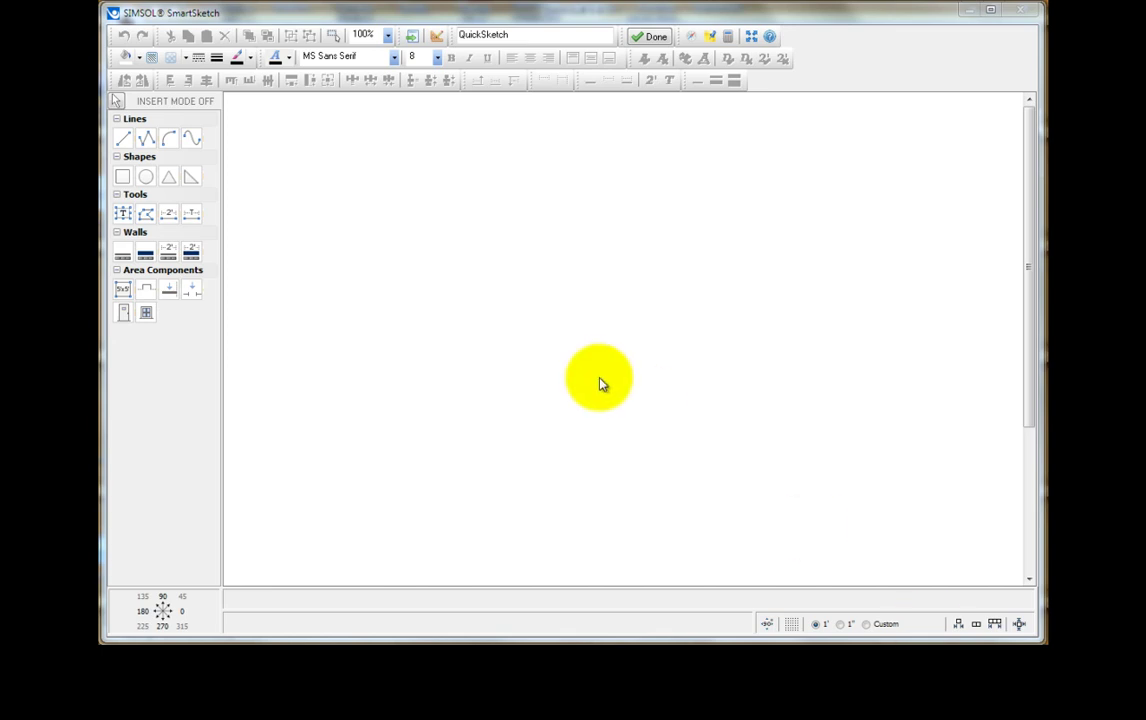
Turn on Quick Sketch and place the walls' starting point near the canvas's upper left.
{"action": "left_click", "coordinate": [437, 40]}
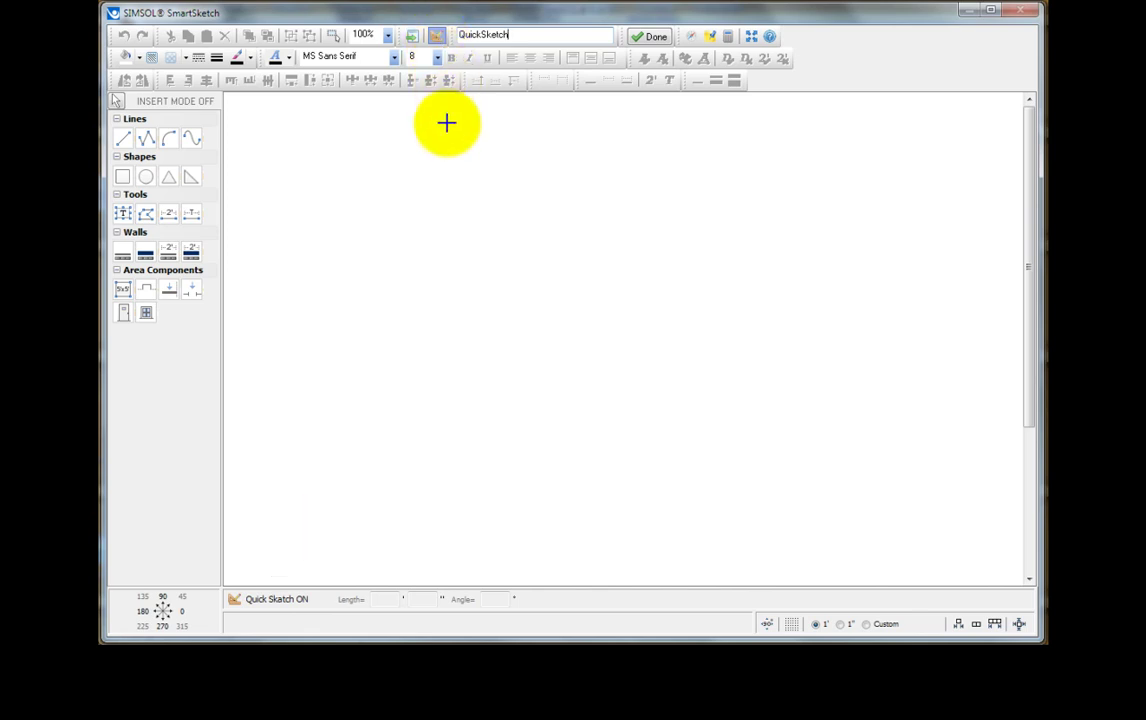
{"action": "left_click", "coordinate": [335, 192]}
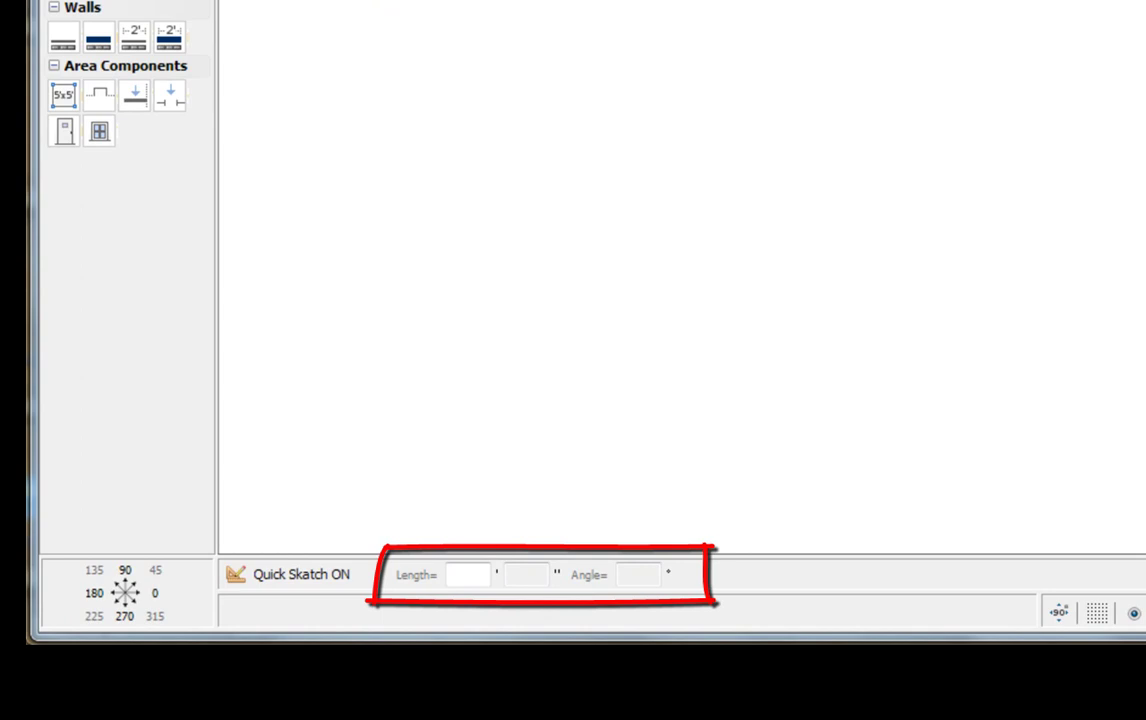
Draw the top wall rightward as 22', 15' and 10' segments.
{"action": "type", "text": "22"}
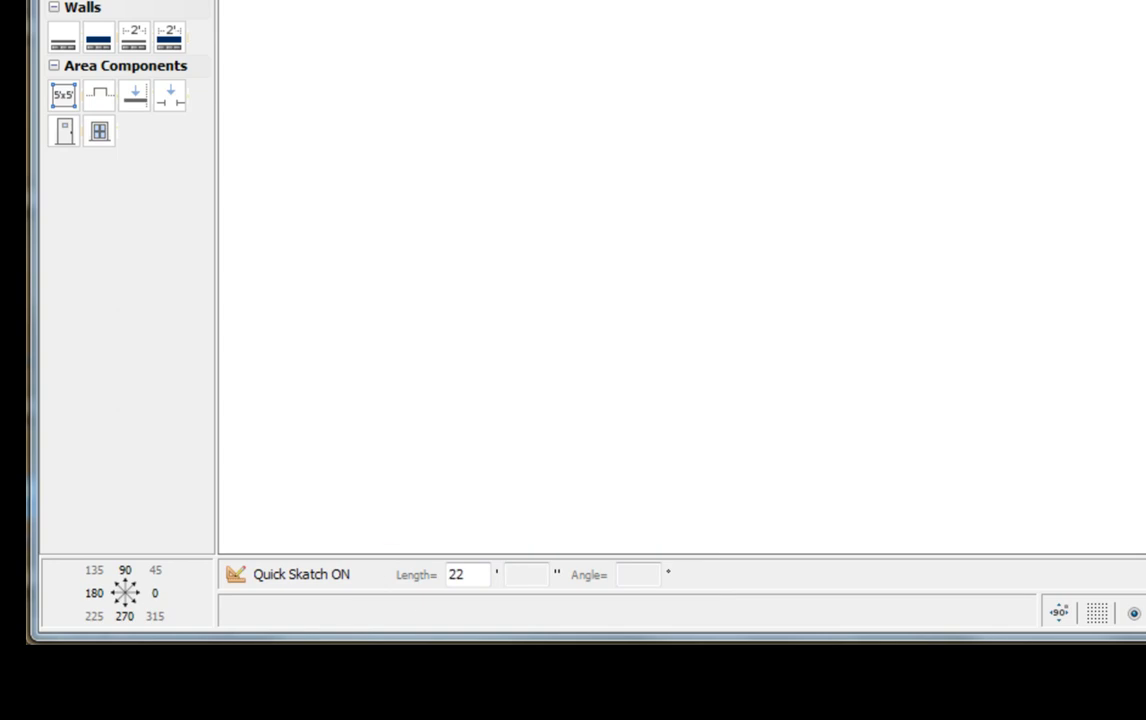
{"action": "key", "text": "Right"}
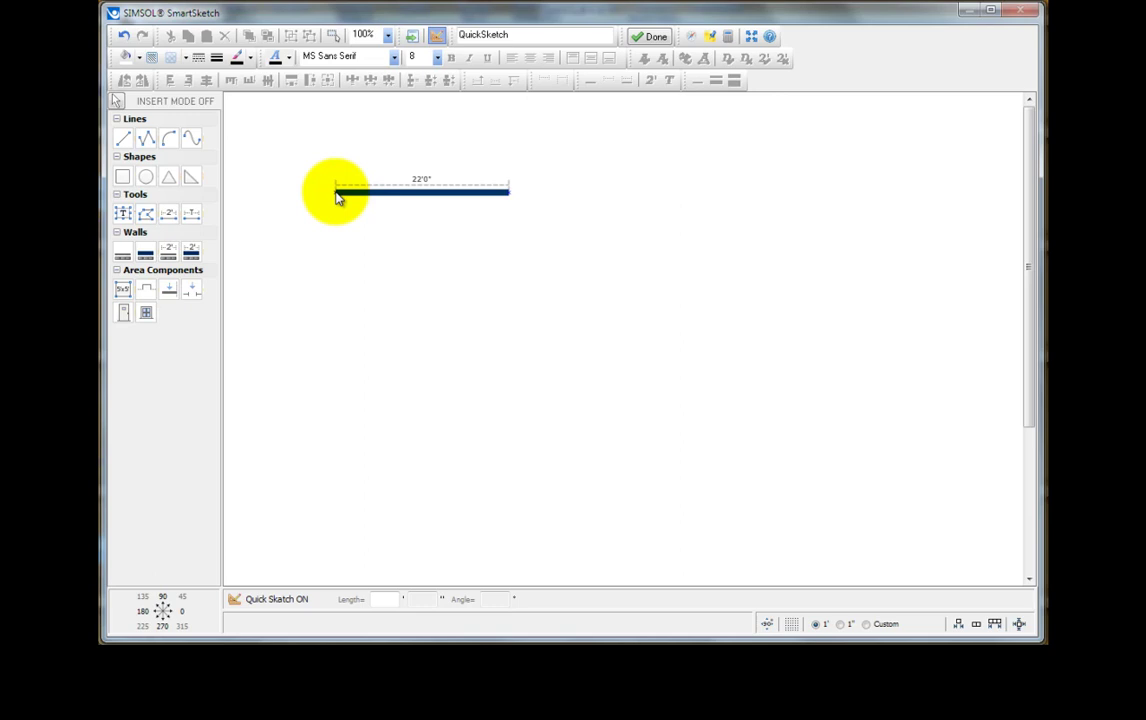
{"action": "type", "text": "15"}
{"action": "key", "text": "Return"}
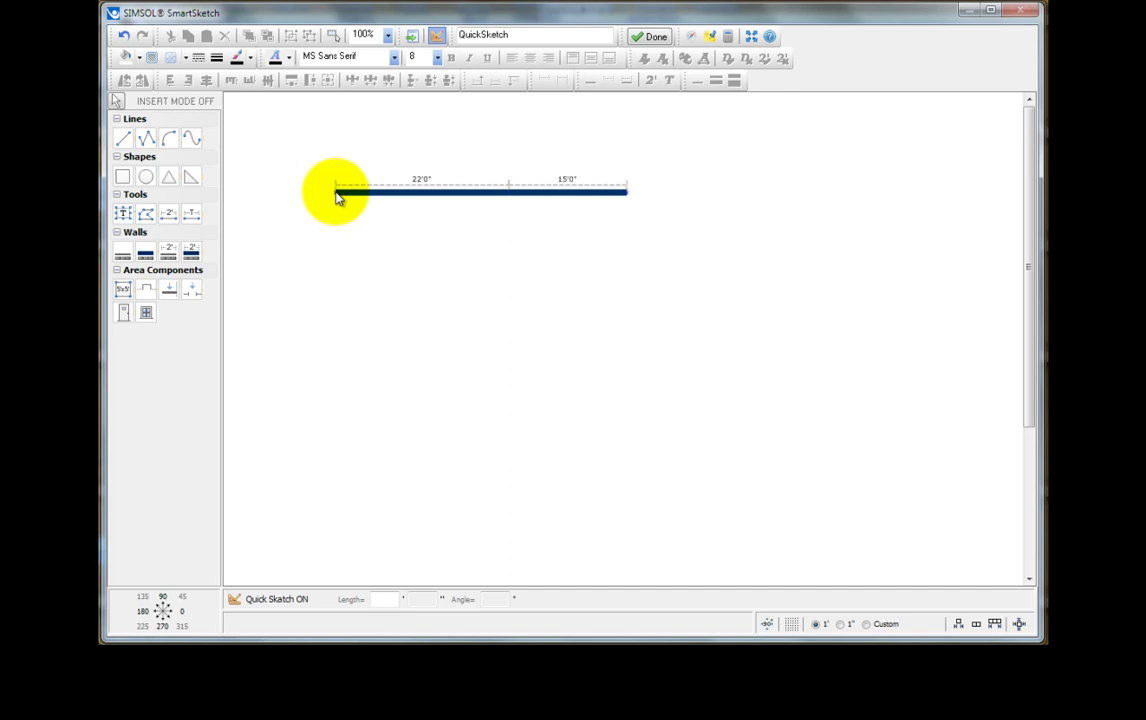
{"action": "type", "text": "10"}
{"action": "key", "text": "Return"}
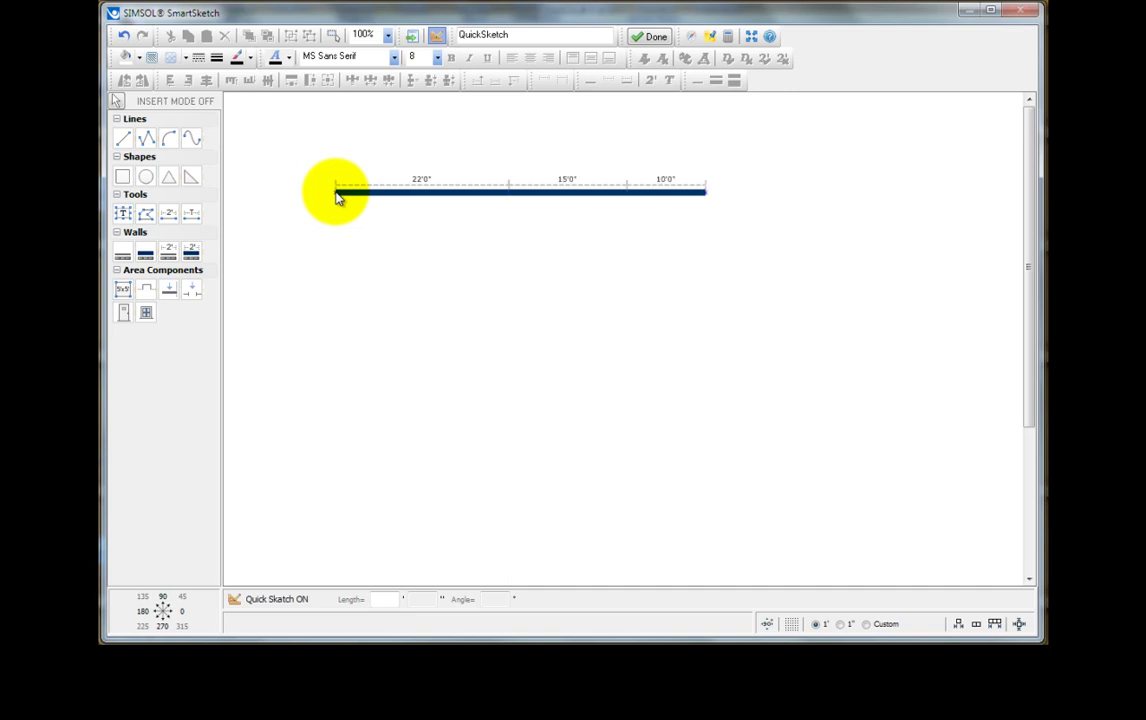
Draw the right wall downward as 15' and 12' segments.
{"action": "type", "text": "15"}
{"action": "key", "text": "Down"}
{"action": "type", "text": "12"}
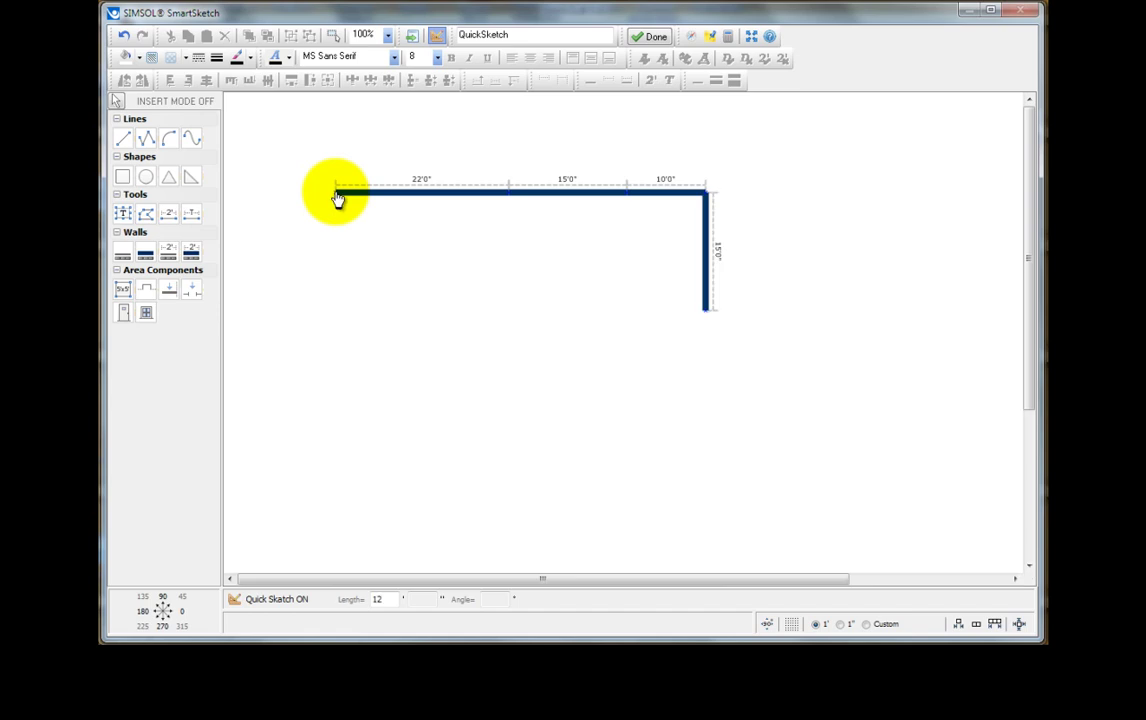
{"action": "key", "text": "Return"}
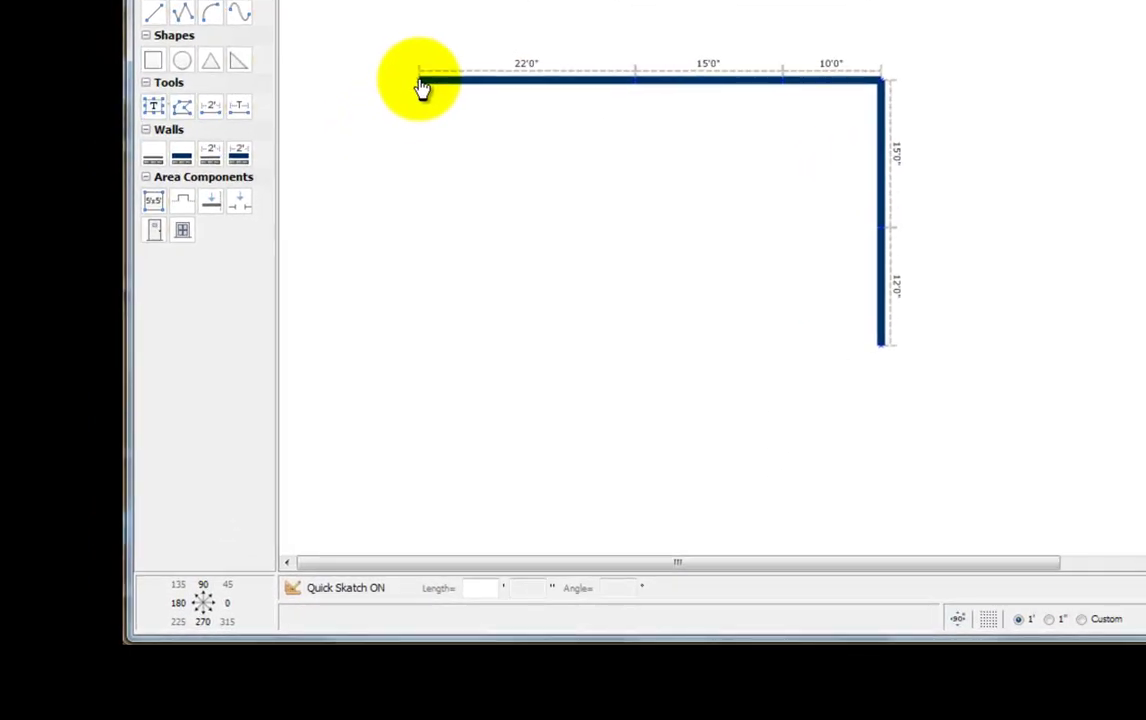
Add a three-sided bay of 5' walls at 225°, leftward, and at 135°.
{"action": "type", "text": "5"}
{"action": "key", "text": "Tab"}
{"action": "key", "text": "Tab"}
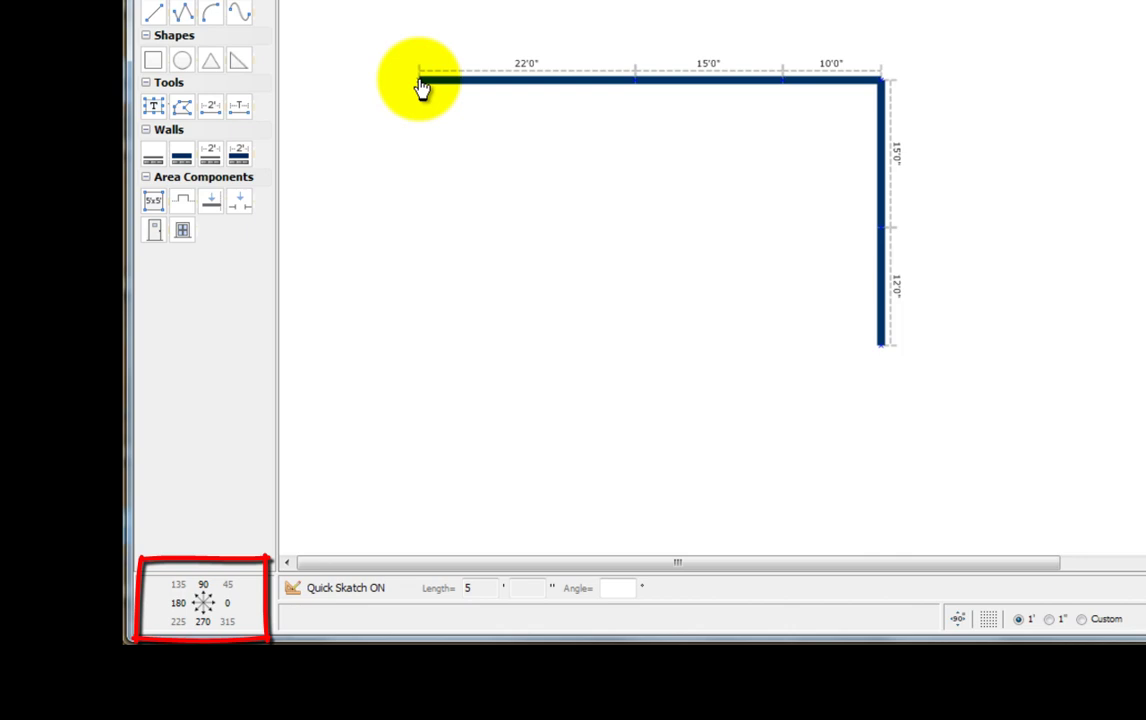
{"action": "type", "text": "225"}
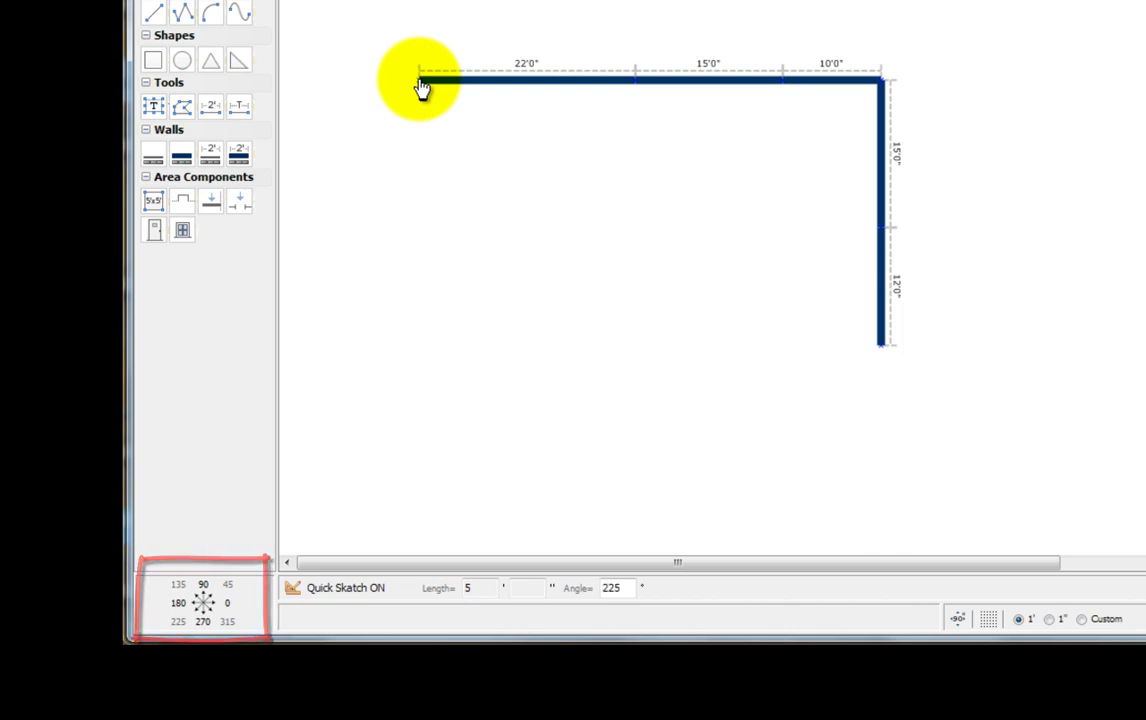
{"action": "key", "text": "Return"}
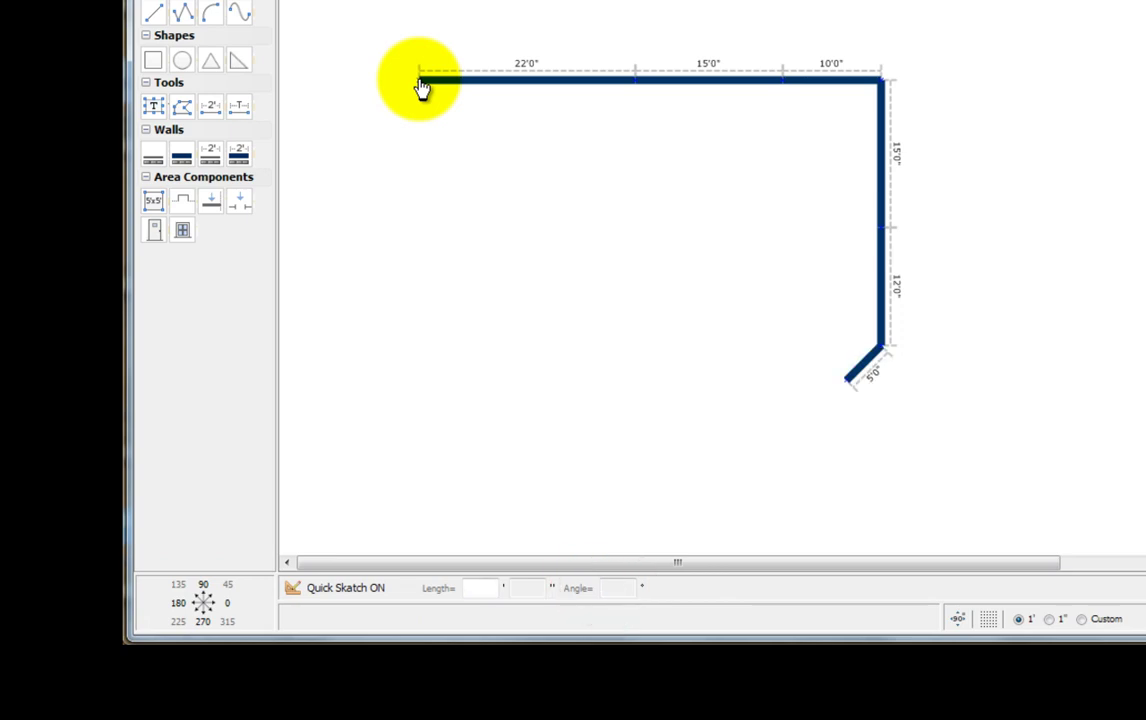
{"action": "type", "text": "5"}
{"action": "key", "text": "Return"}
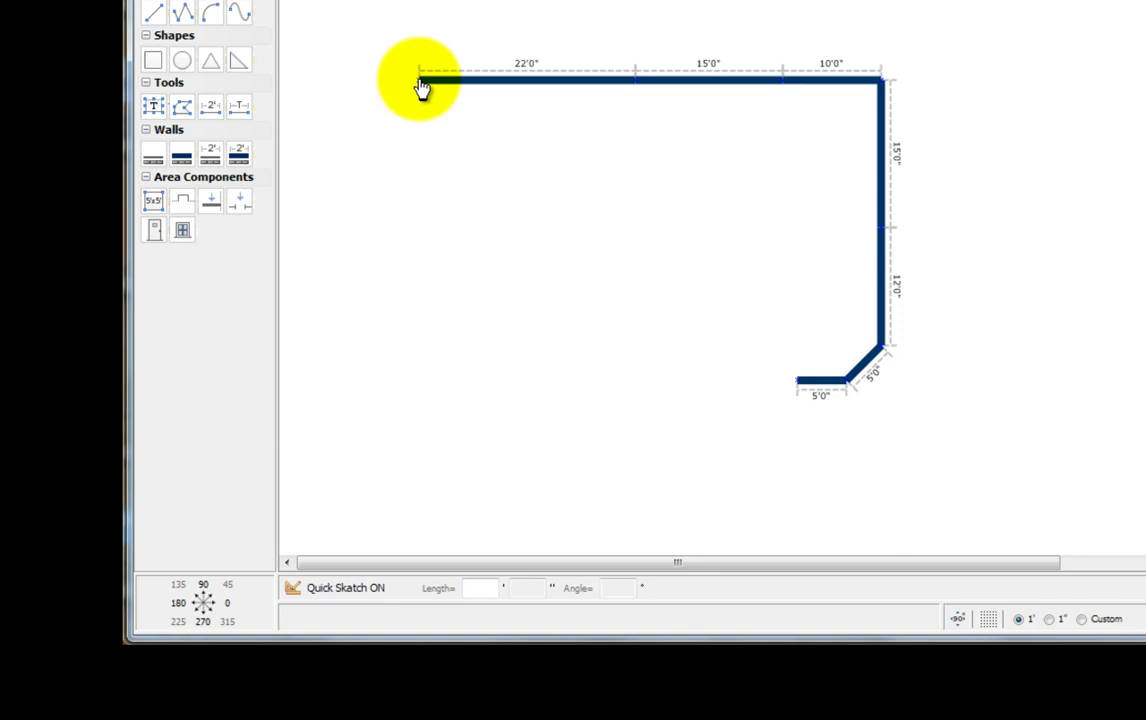
{"action": "type", "text": "5"}
{"action": "key", "text": "Tab"}
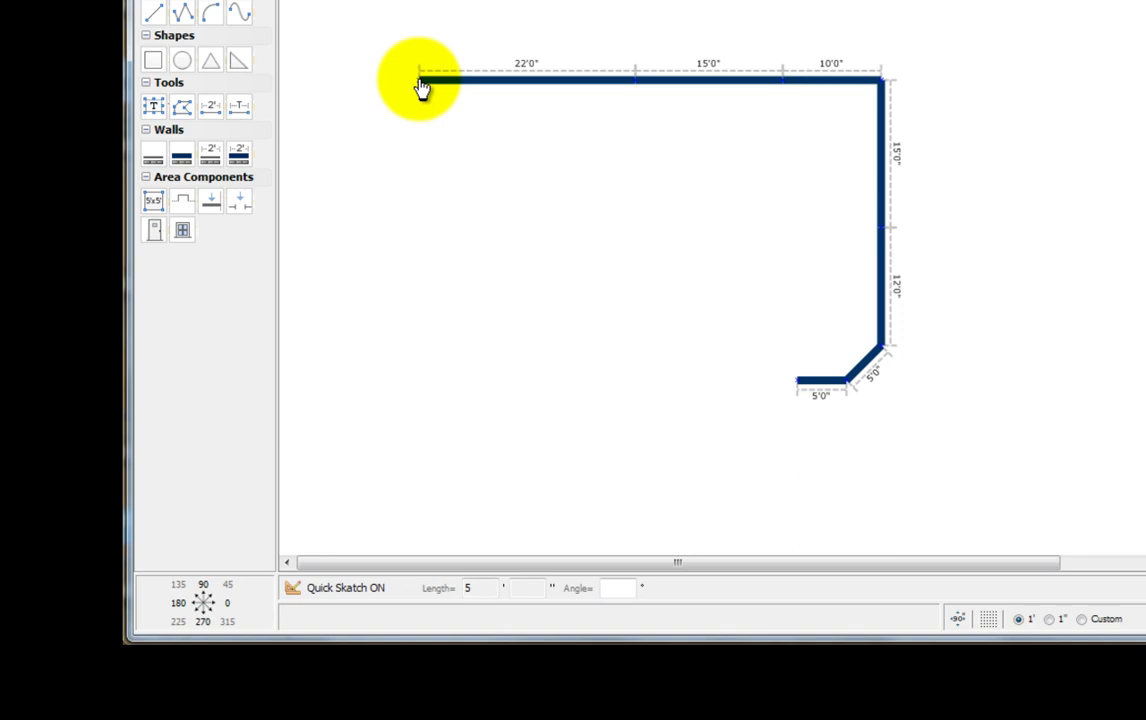
{"action": "type", "text": "135"}
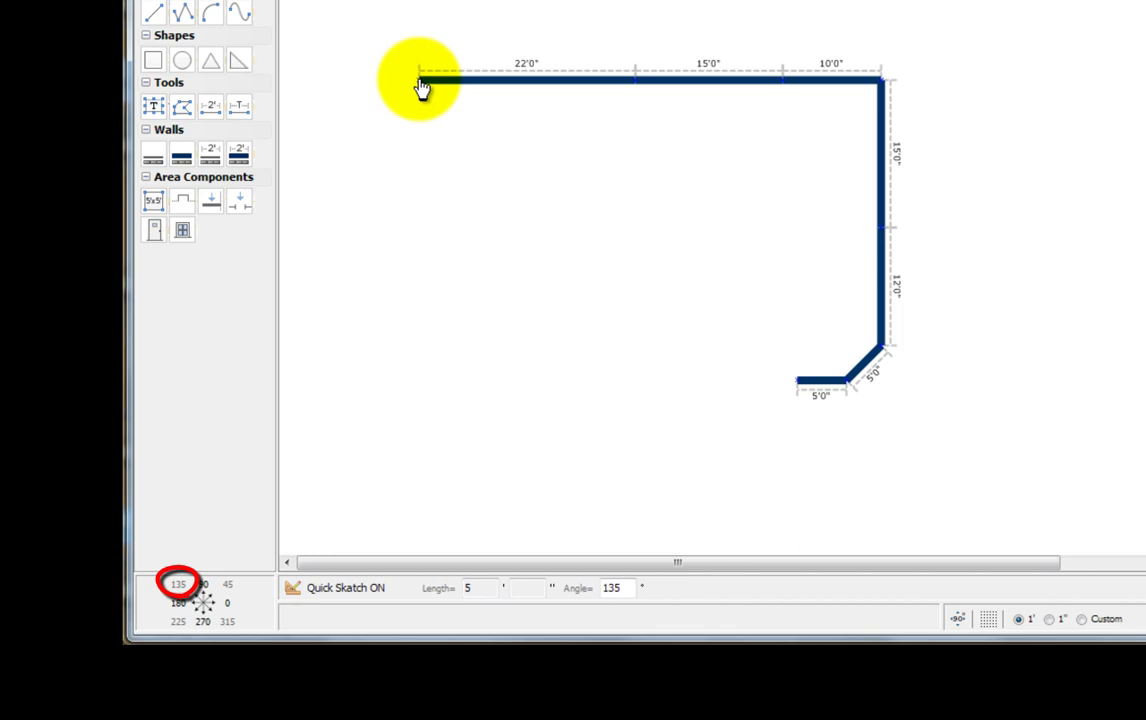
{"action": "key", "text": "Return"}
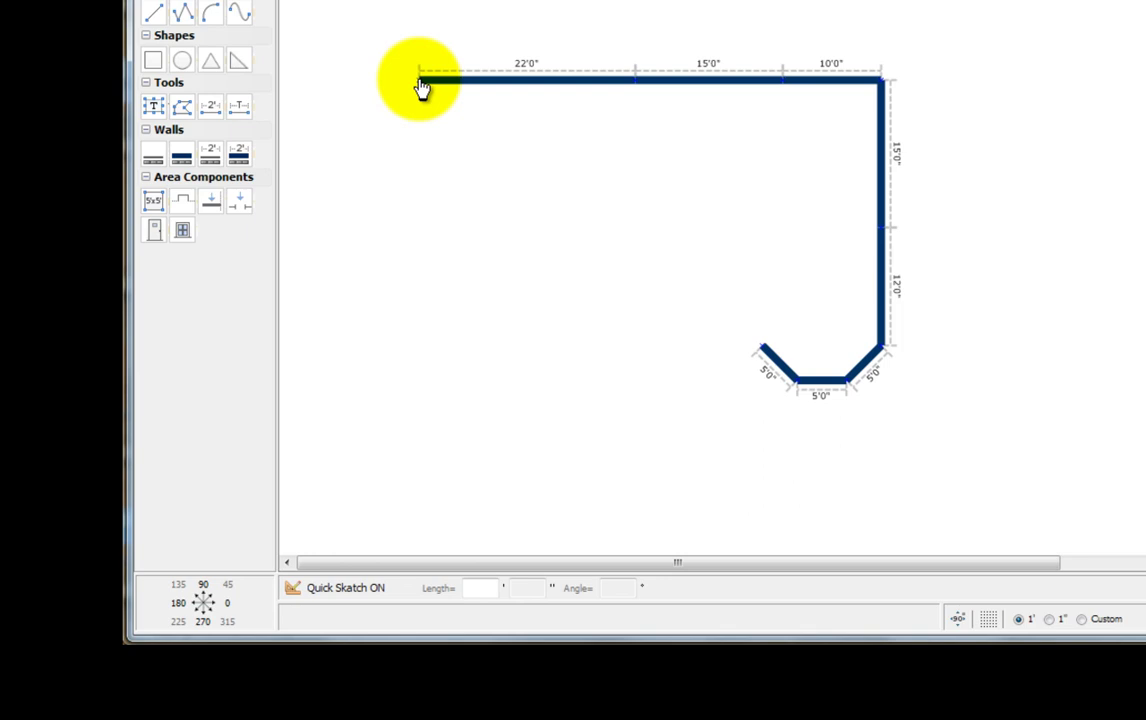
Continue with 12' and 10' walls left, a 5' wall down, and a 10' wall left.
{"action": "key", "text": "Left"}
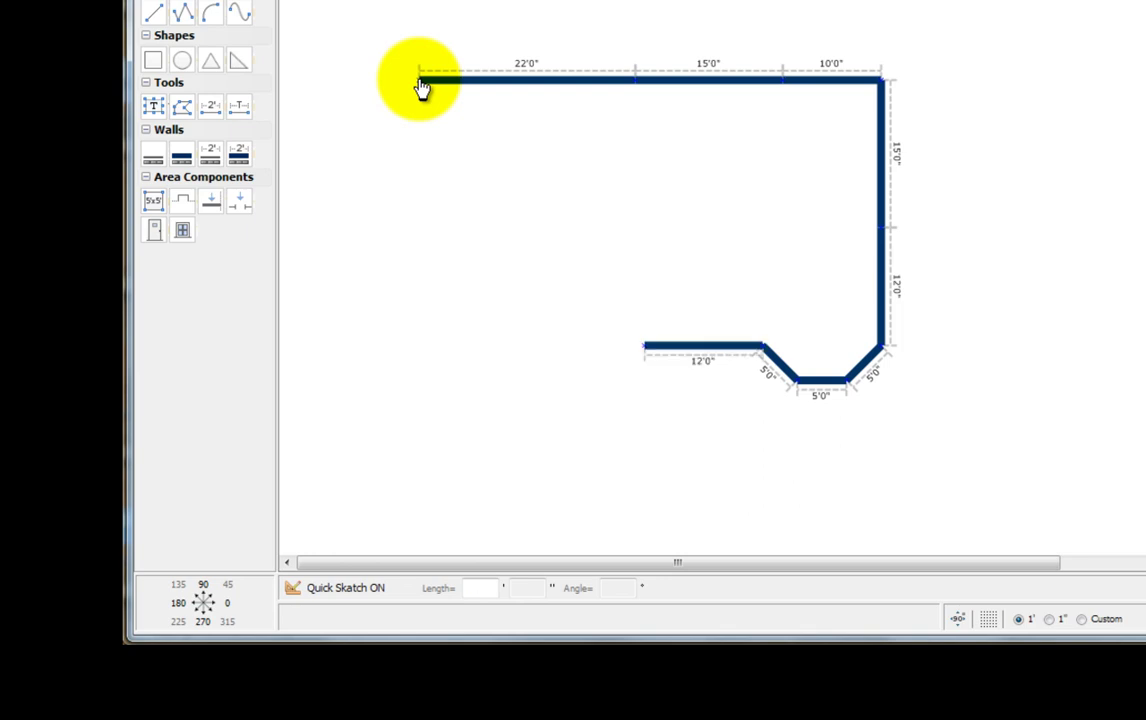
{"action": "key", "text": "Left"}
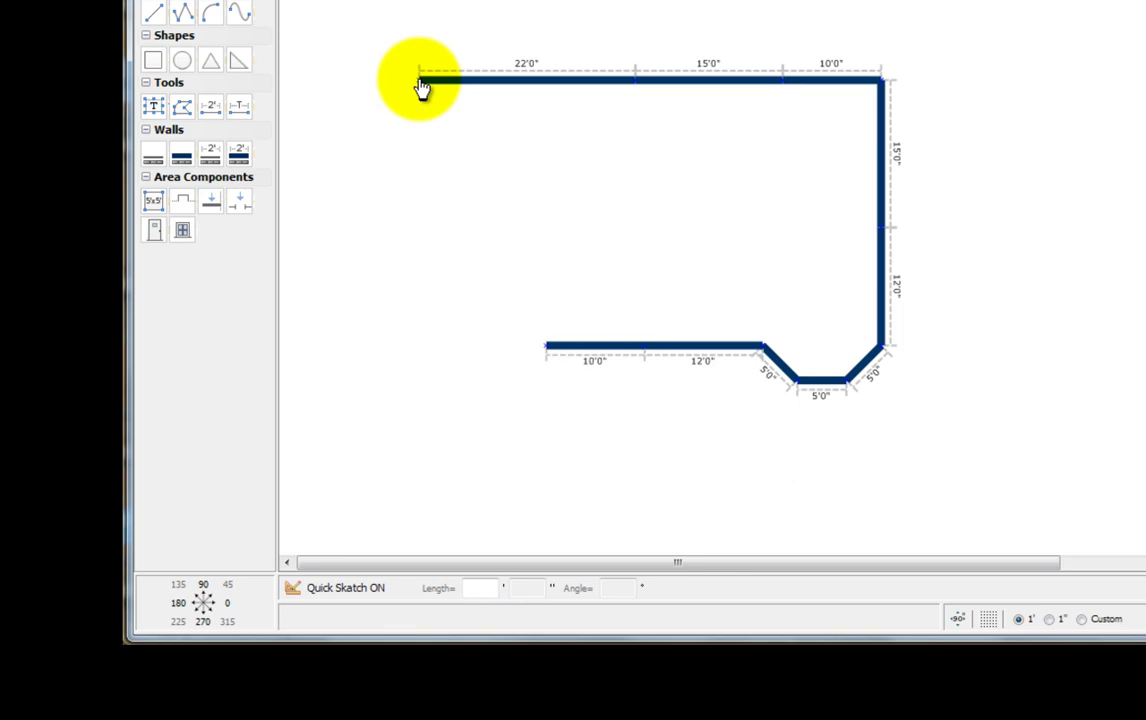
{"action": "type", "text": "5"}
{"action": "key", "text": "Down"}
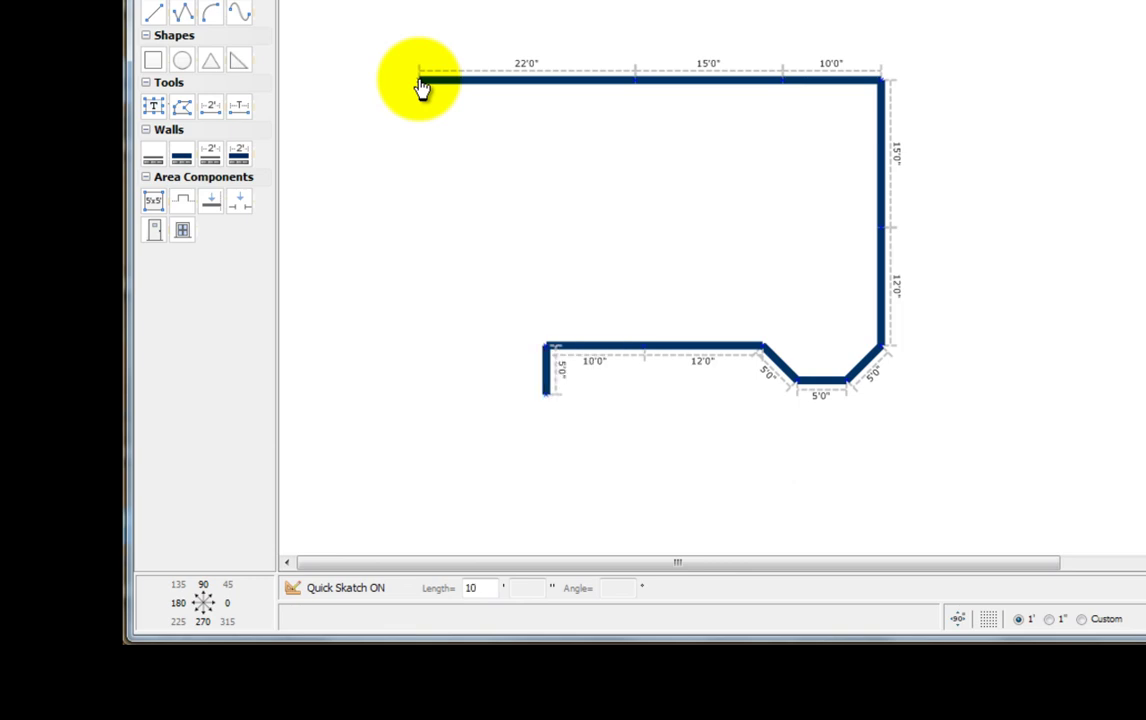
{"action": "key", "text": "Left"}
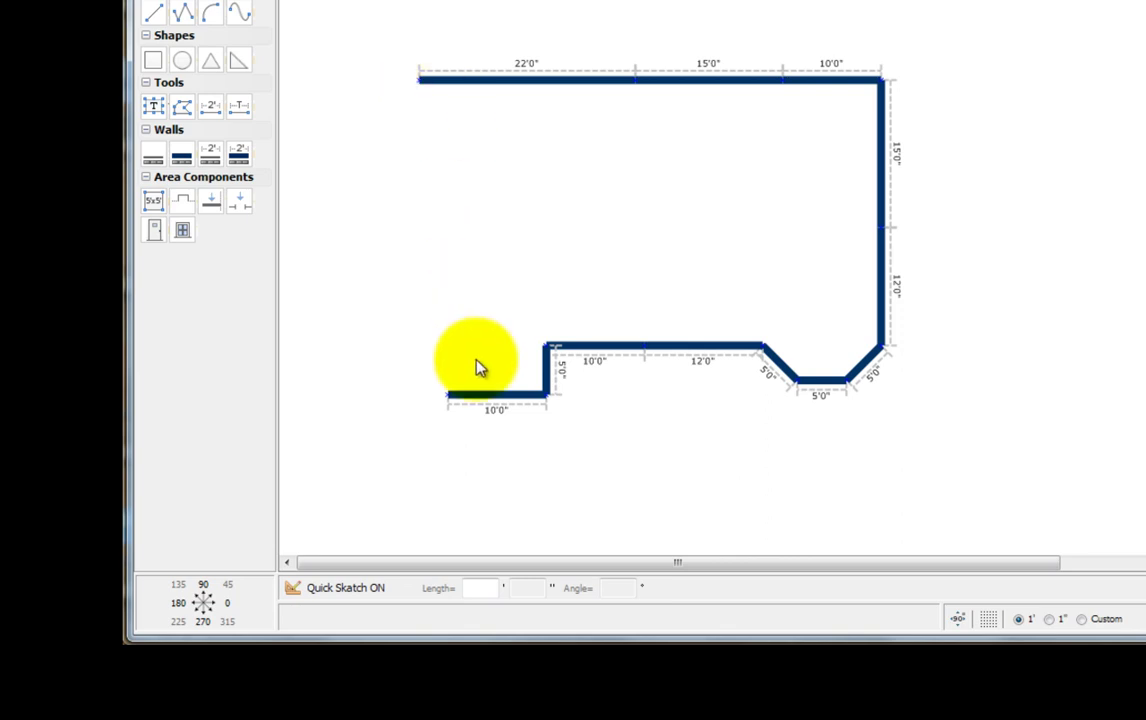
Stretch the bottom-left wall to 13' and close the outline with a 32' left wall.
{"action": "left_click", "coordinate": [479, 398]}
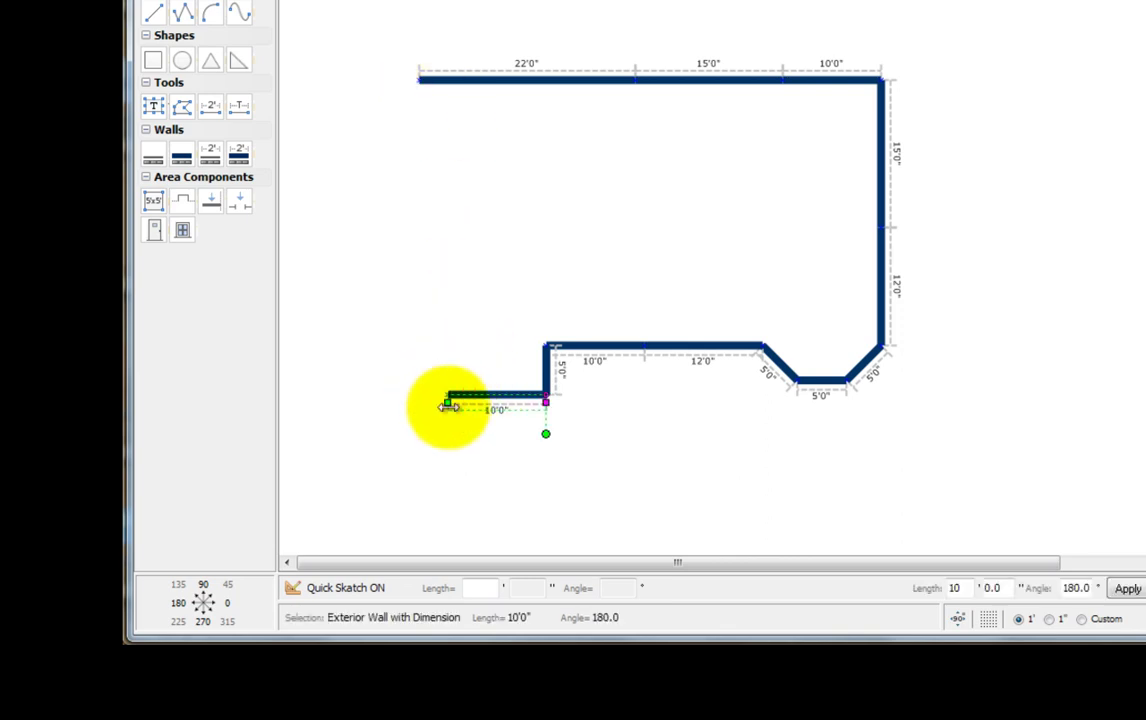
{"action": "left_click_drag", "start_coordinate": [448, 402], "coordinate": [418, 405]}
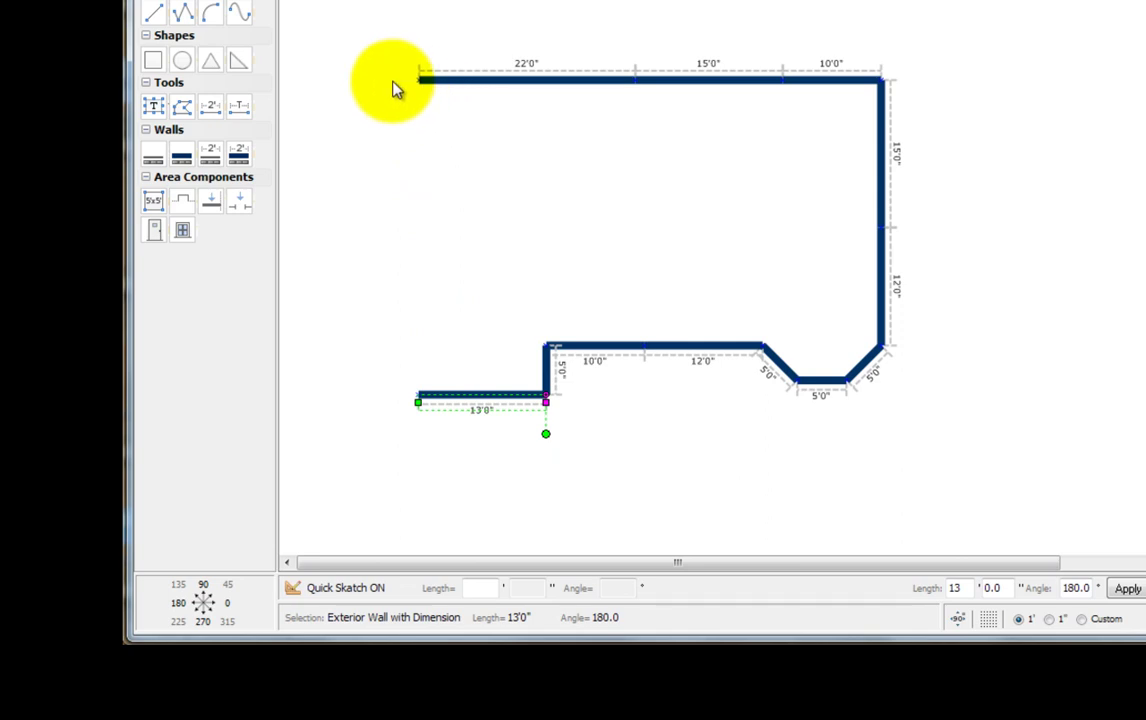
{"action": "key", "text": "a"}
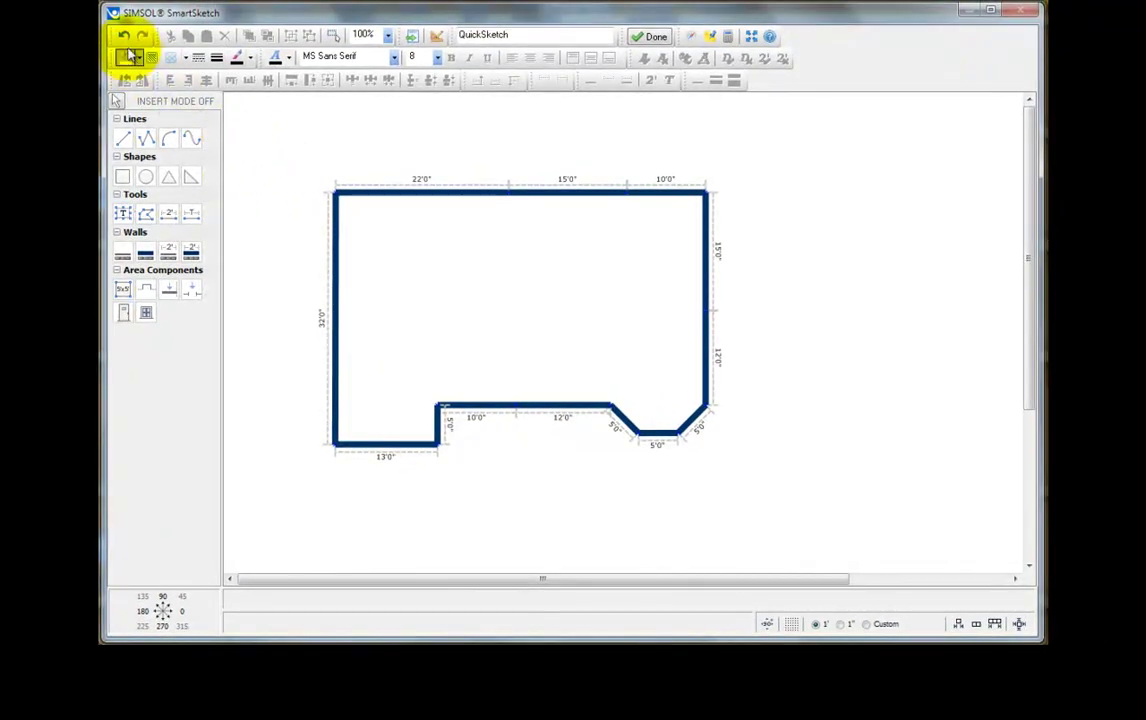
{"action": "left_click", "coordinate": [123, 37]}
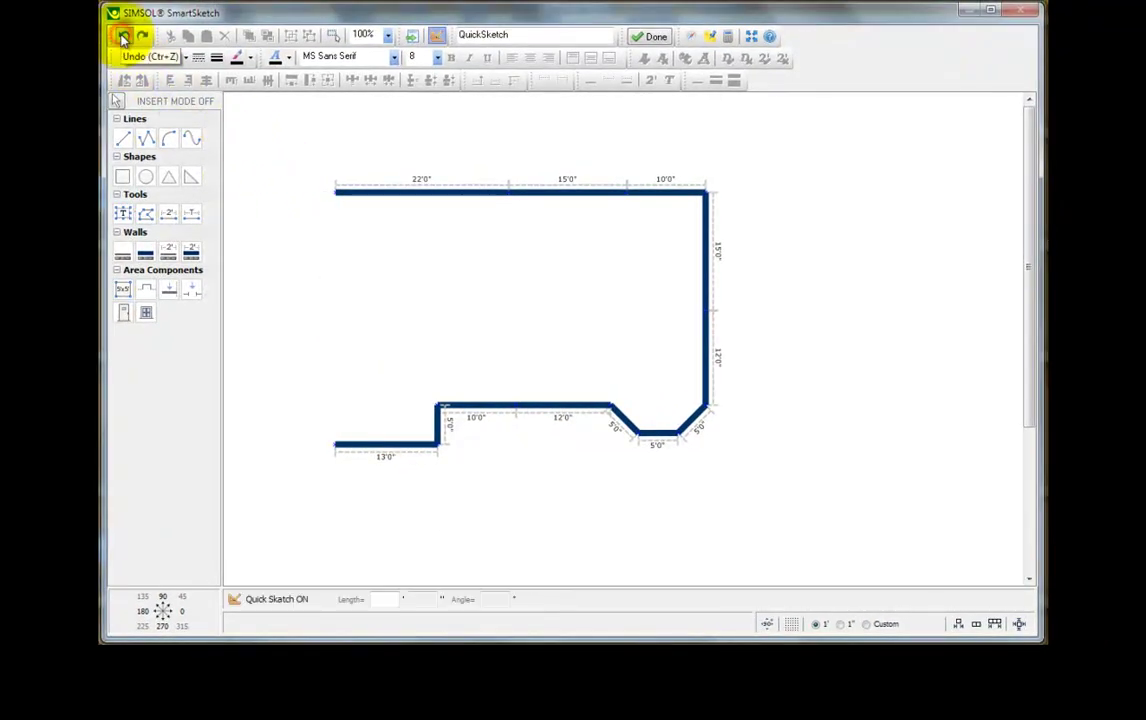
{"action": "left_click", "coordinate": [123, 37]}
{"action": "left_click", "coordinate": [123, 37]}
{"action": "left_click", "coordinate": [123, 37]}
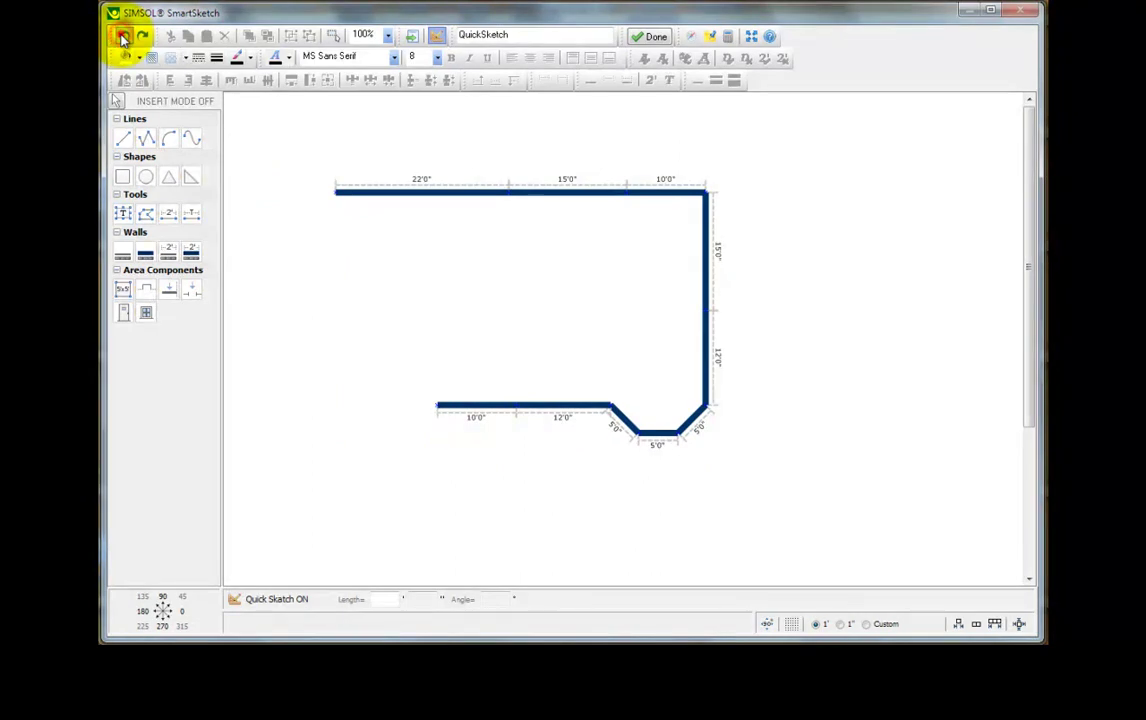
{"action": "left_click", "coordinate": [123, 37]}
{"action": "left_click", "coordinate": [123, 37]}
{"action": "left_click", "coordinate": [123, 37]}
{"action": "left_click", "coordinate": [123, 37]}
{"action": "left_click", "coordinate": [123, 37]}
{"action": "left_click", "coordinate": [123, 37]}
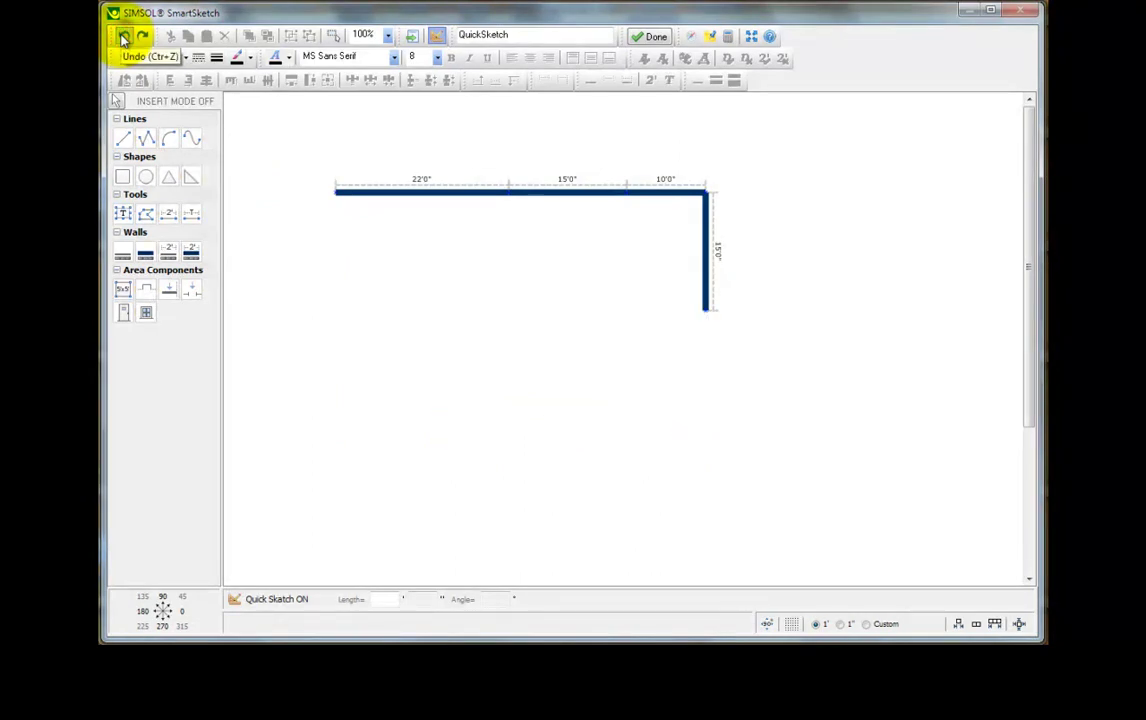
{"action": "left_click", "coordinate": [143, 37]}
{"action": "left_click", "coordinate": [143, 37]}
{"action": "left_click", "coordinate": [143, 37]}
{"action": "left_click", "coordinate": [143, 37]}
{"action": "left_click", "coordinate": [143, 37]}
{"action": "left_click", "coordinate": [143, 37]}
{"action": "left_click", "coordinate": [143, 37]}
{"action": "left_click", "coordinate": [143, 37]}
{"action": "left_click", "coordinate": [143, 37]}
{"action": "left_click", "coordinate": [143, 37]}
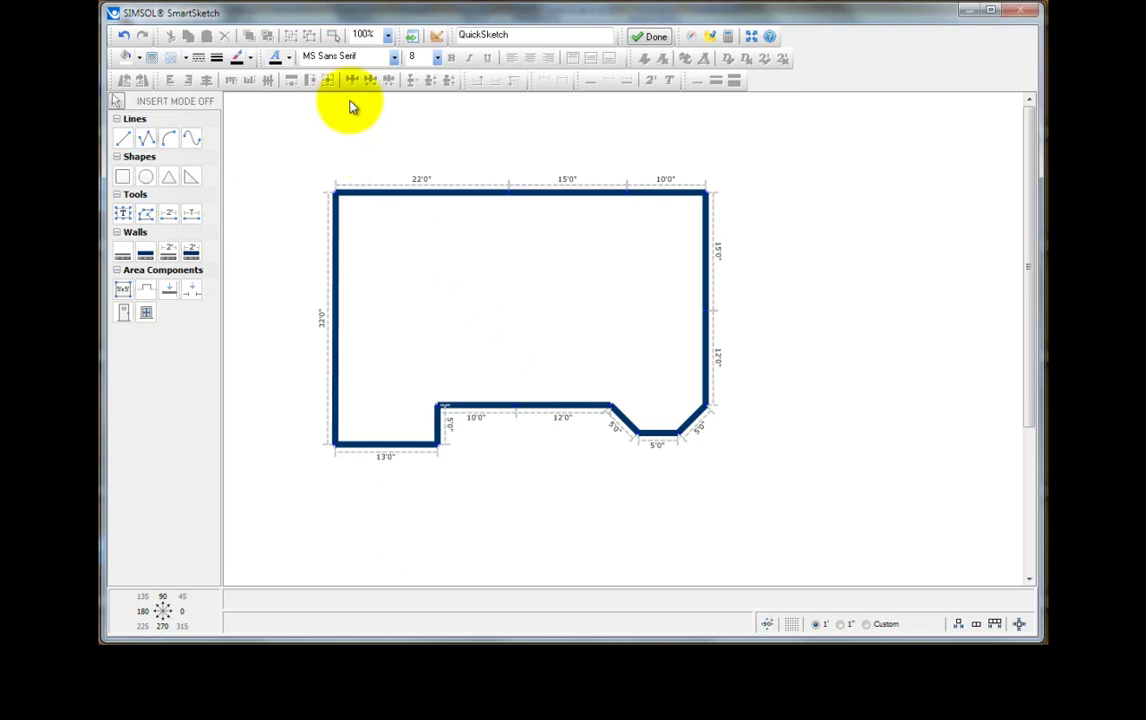
{"action": "left_click", "coordinate": [335, 37]}
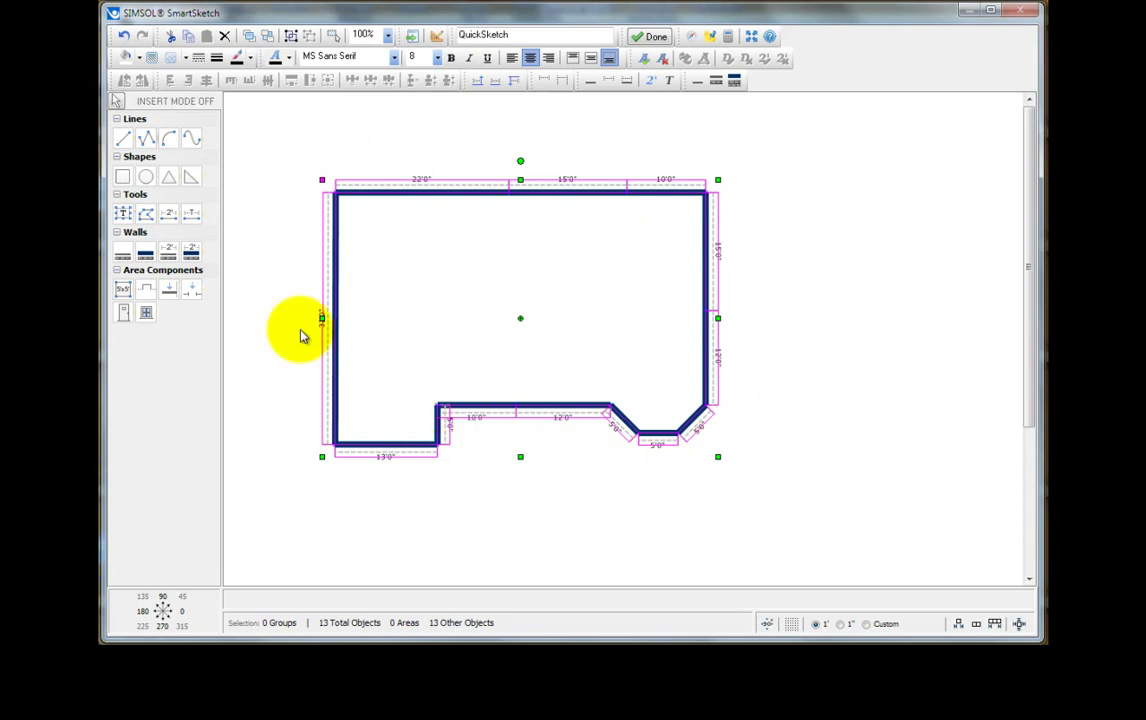
{"action": "left_click", "coordinate": [700, 85]}
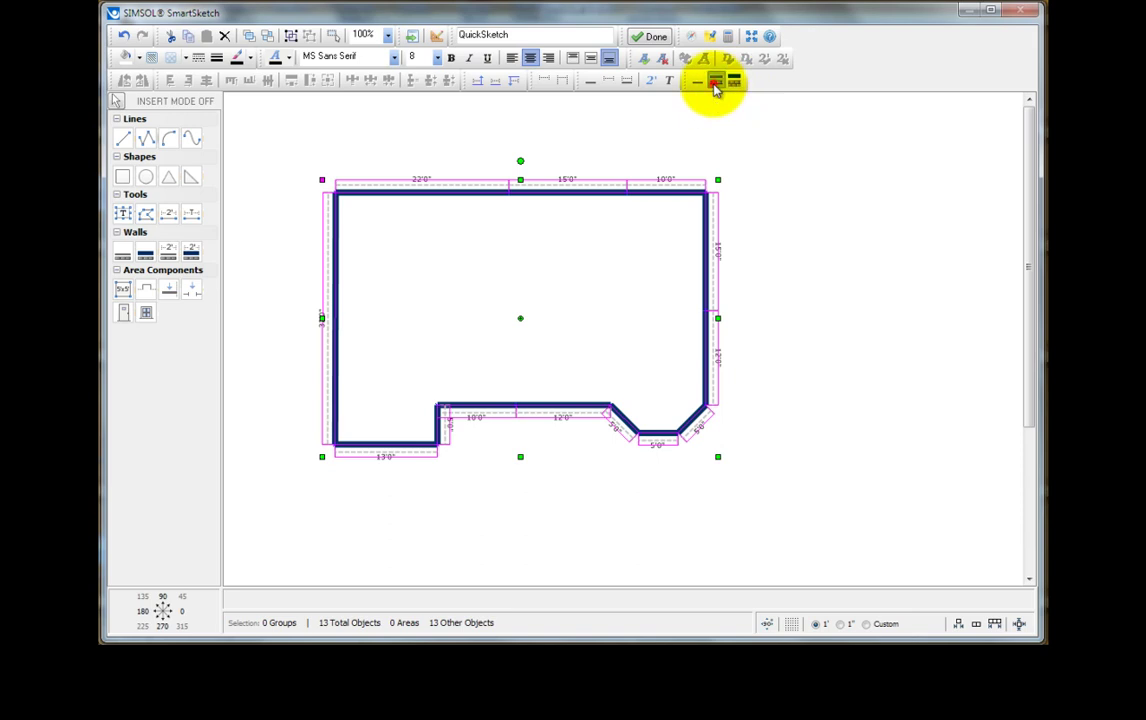
{"action": "left_click", "coordinate": [716, 87]}
{"action": "left_click", "coordinate": [740, 146]}
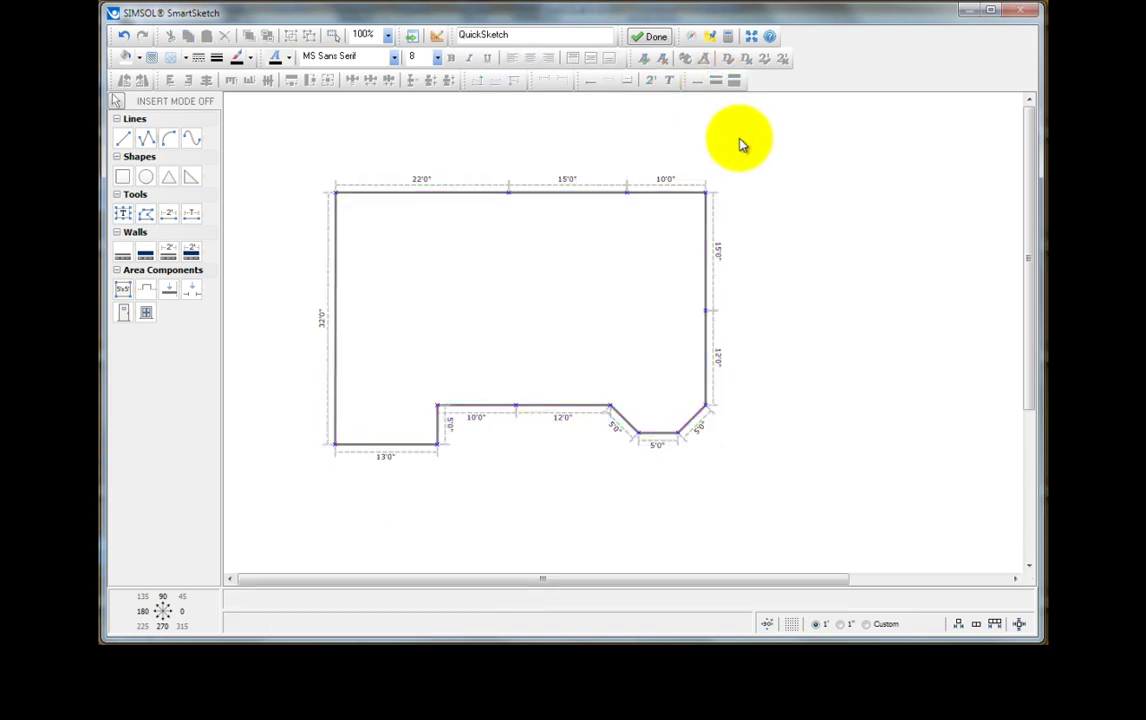
{"action": "left_click", "coordinate": [123, 37]}
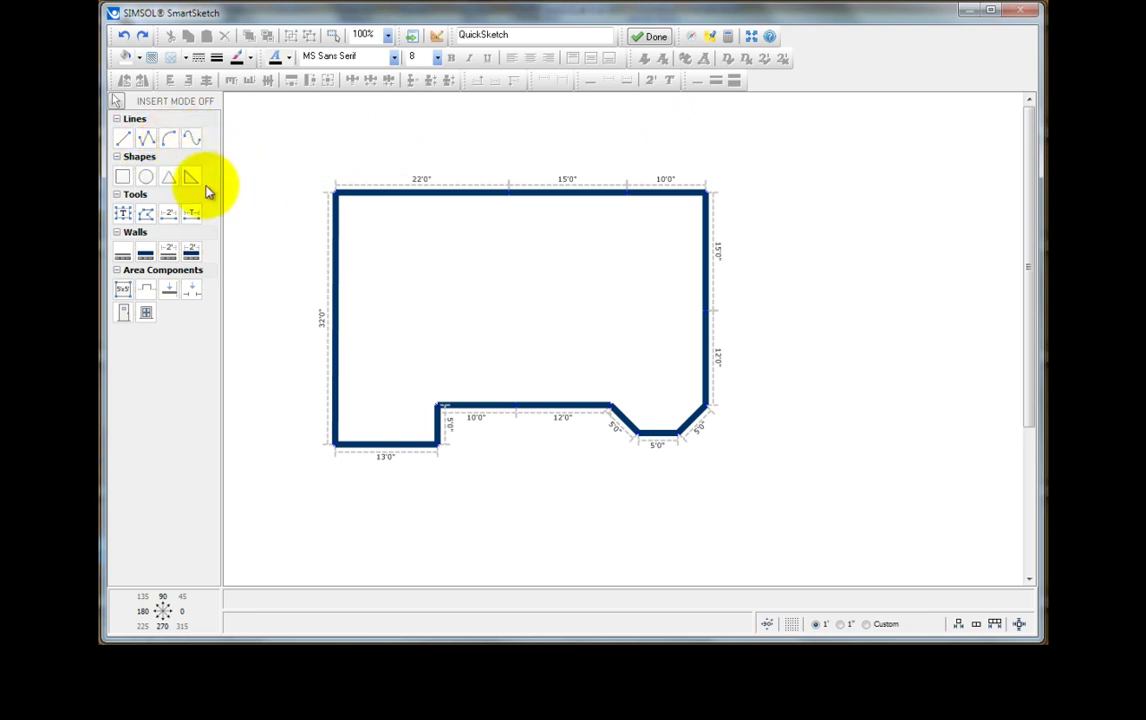
Draw a short interior wall from the inner corner and a 13'0" wall to the left outer wall.
{"action": "left_click", "coordinate": [168, 254]}
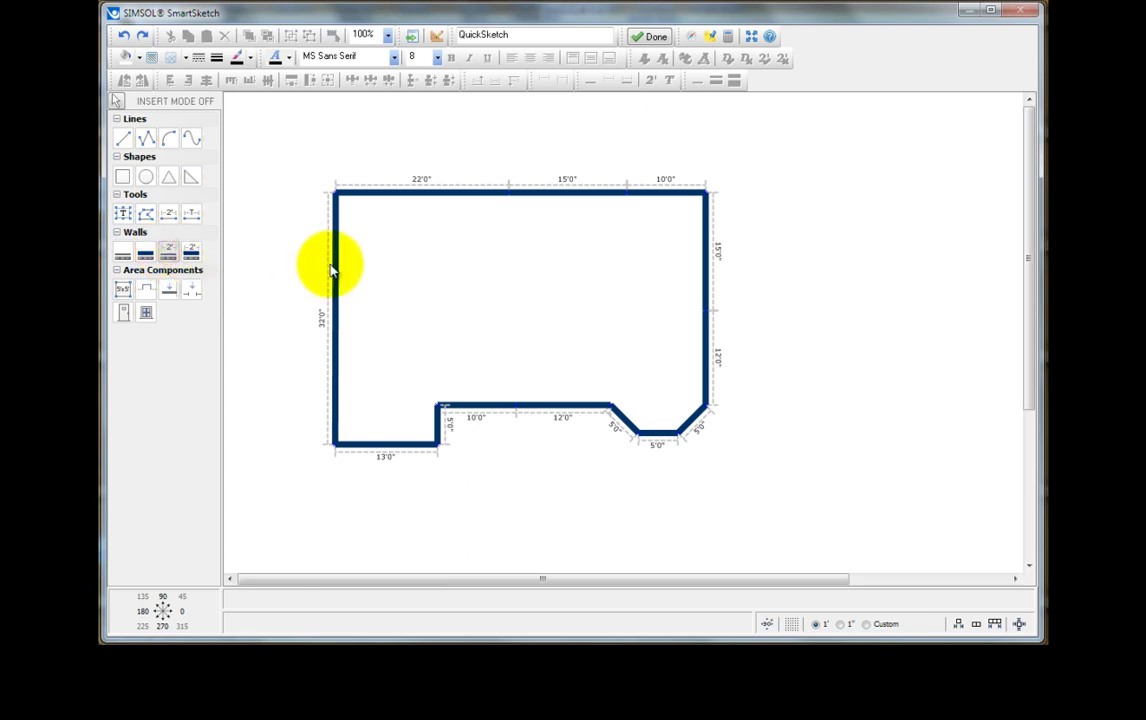
{"action": "left_click", "coordinate": [437, 404]}
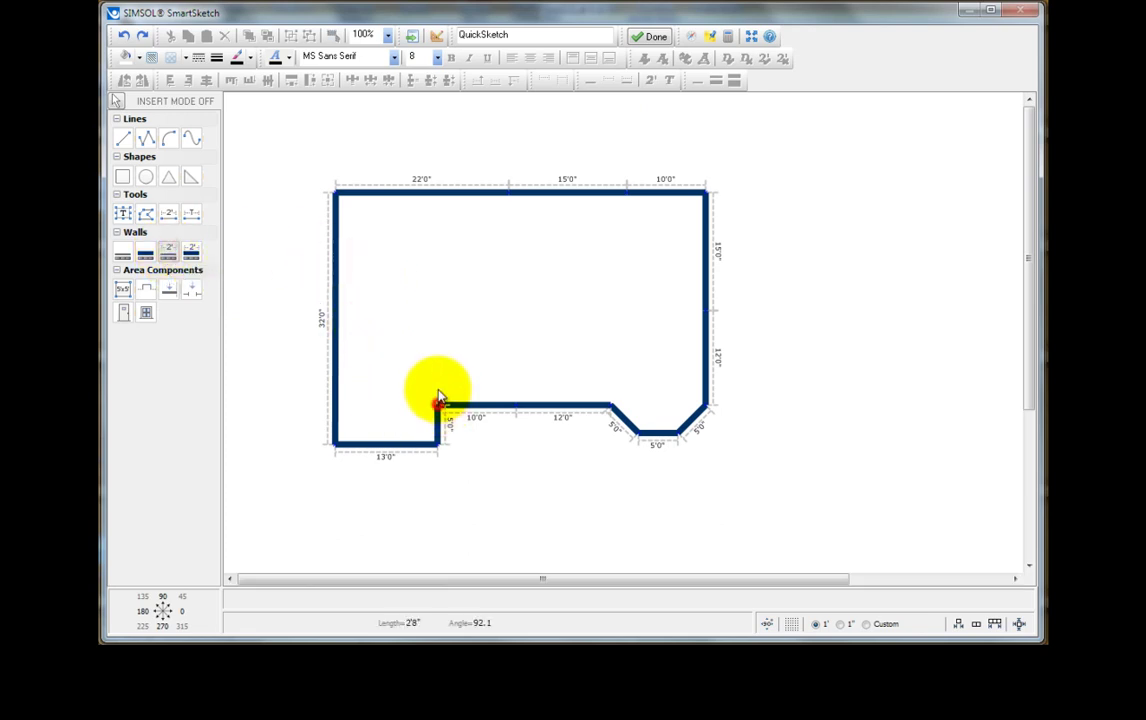
{"action": "left_click", "coordinate": [461, 347]}
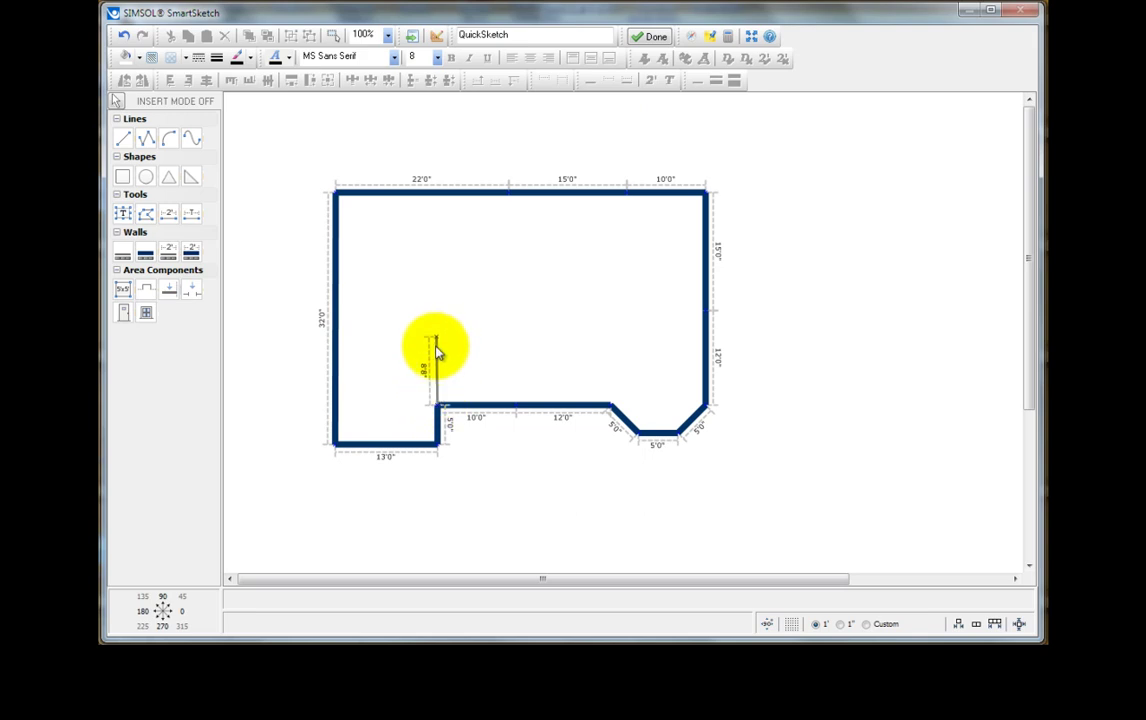
{"action": "left_click", "coordinate": [168, 252]}
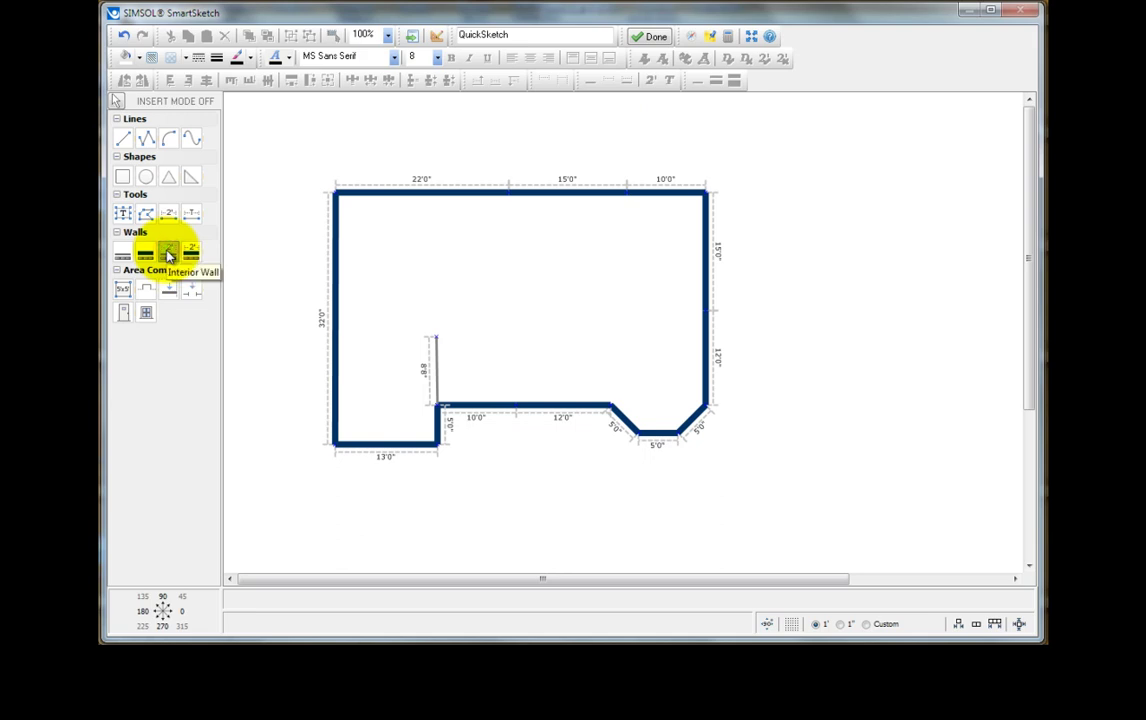
{"action": "left_click", "coordinate": [433, 336]}
{"action": "left_click", "coordinate": [336, 340]}
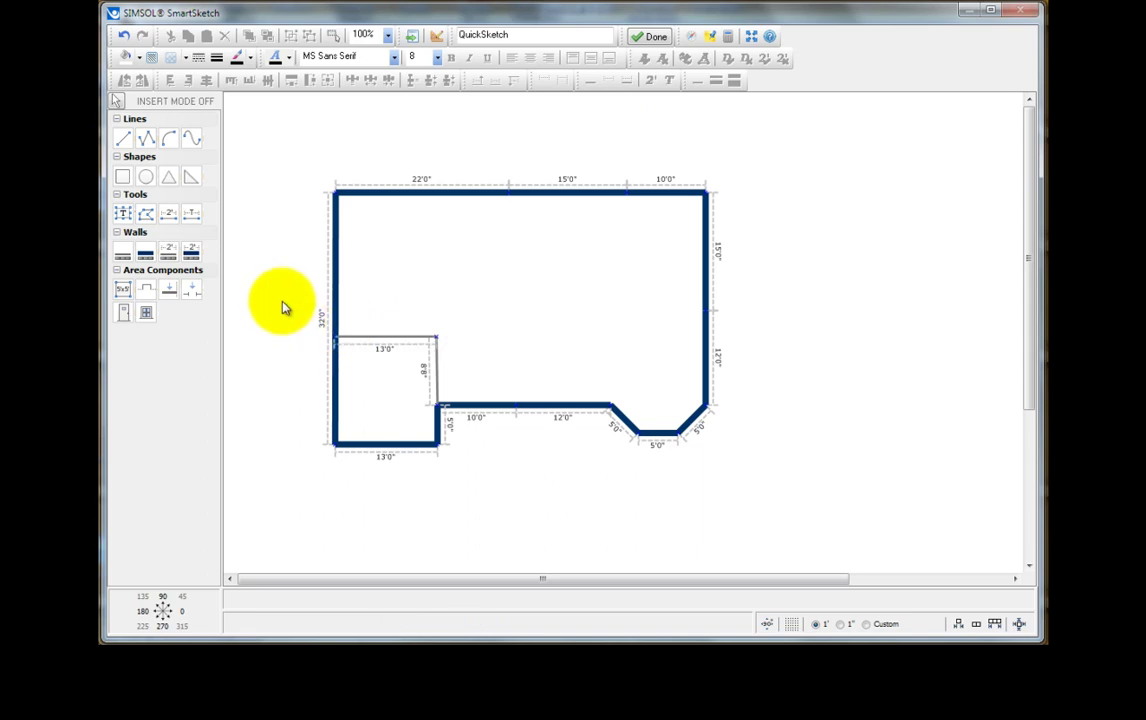
With Insert Mode on, add an 18'0" wall and a second 13'0" cross wall, undoing two stray walls.
{"action": "left_click", "coordinate": [185, 102]}
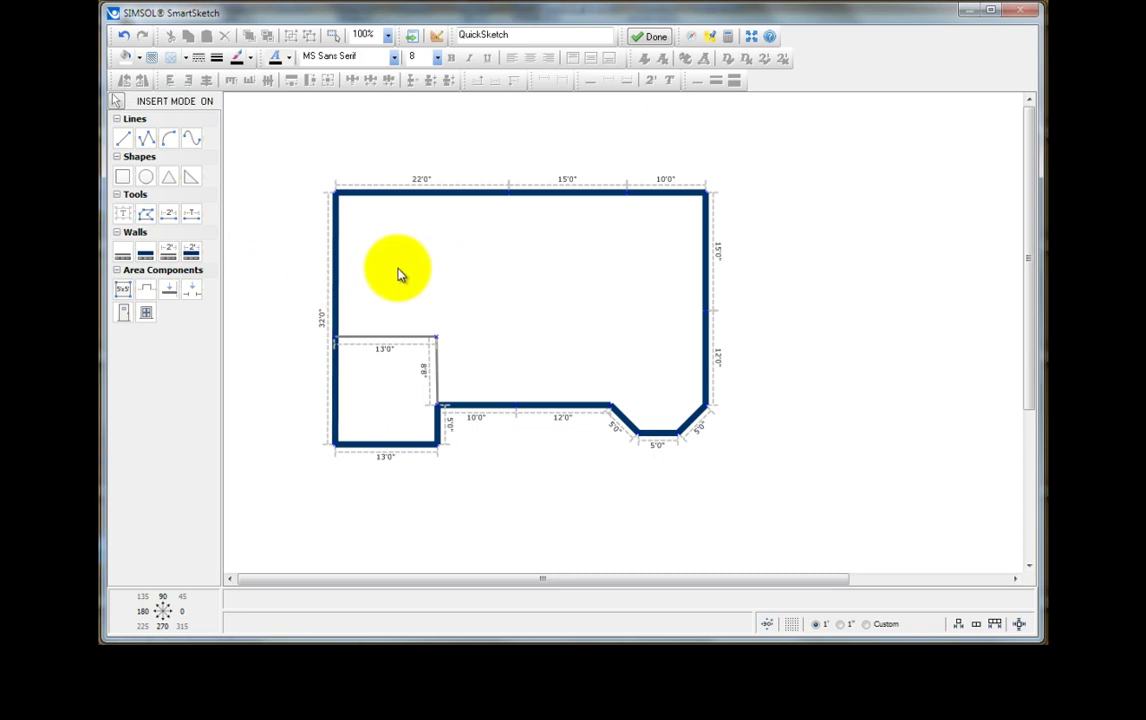
{"action": "left_click", "coordinate": [168, 252]}
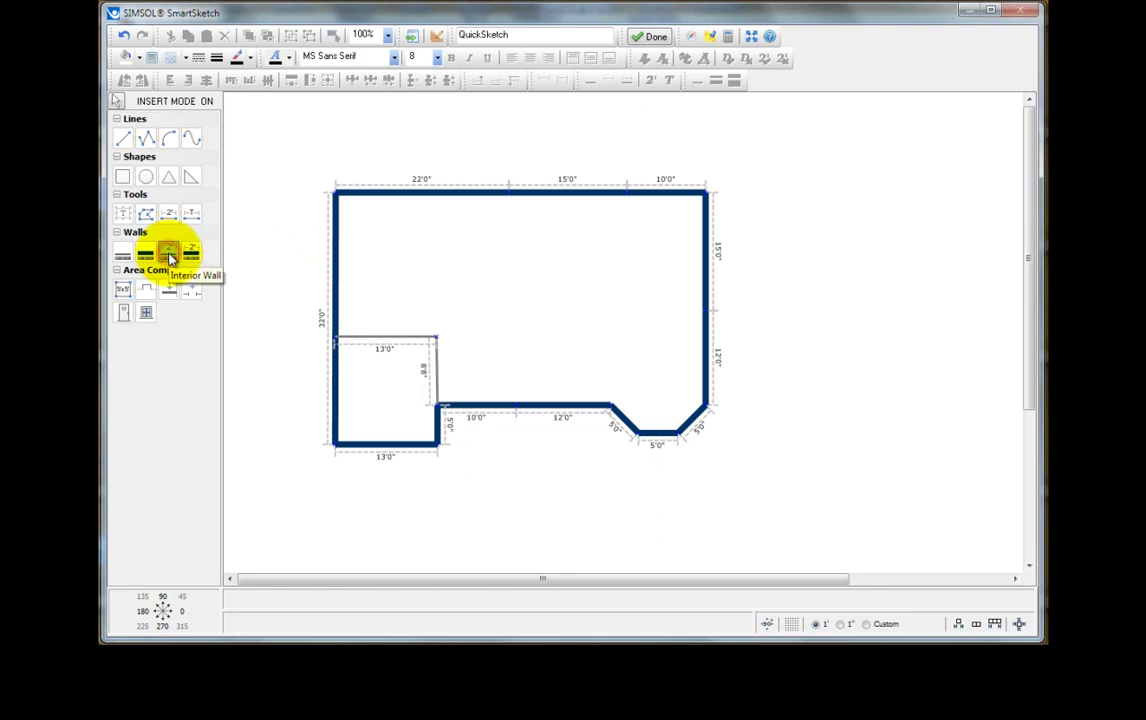
{"action": "left_click", "coordinate": [436, 193]}
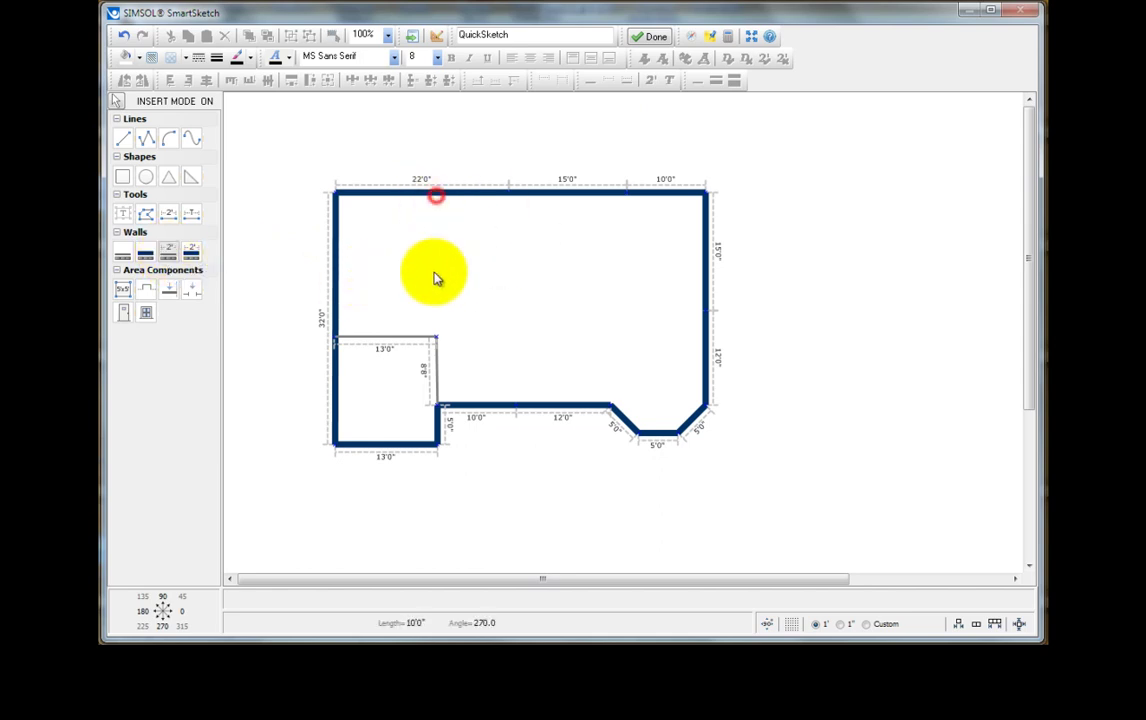
{"action": "left_click", "coordinate": [436, 337]}
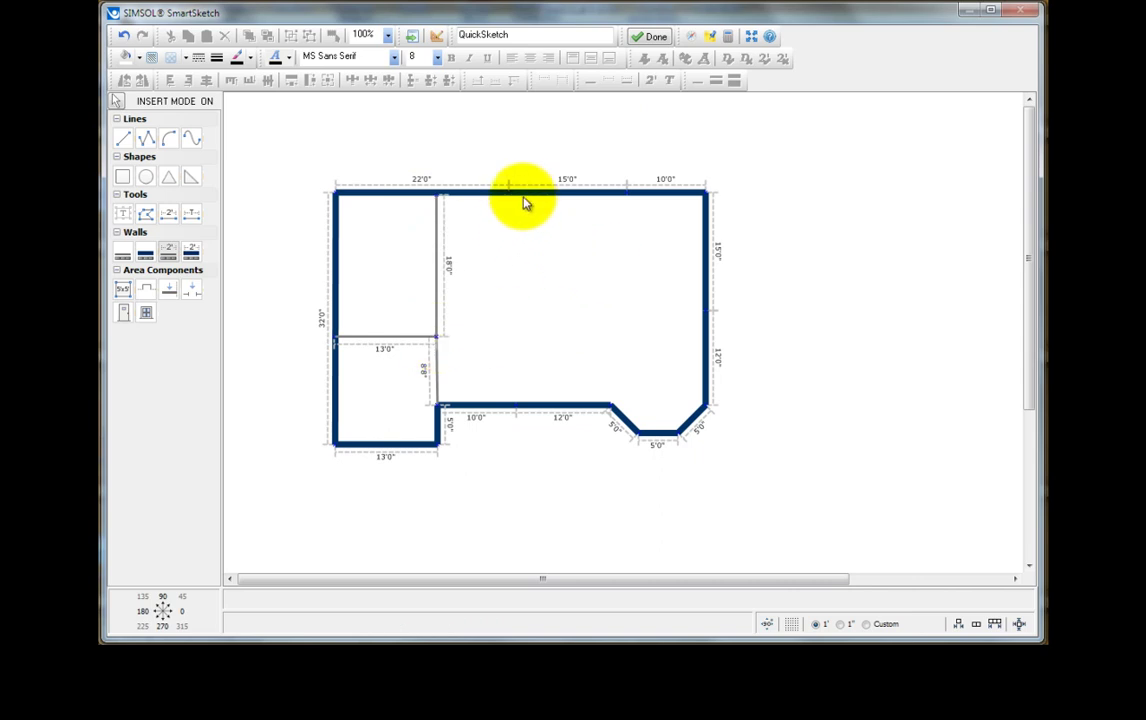
{"action": "left_click", "coordinate": [523, 199]}
{"action": "left_click", "coordinate": [523, 333]}
{"action": "left_click", "coordinate": [523, 333]}
{"action": "left_click", "coordinate": [437, 329]}
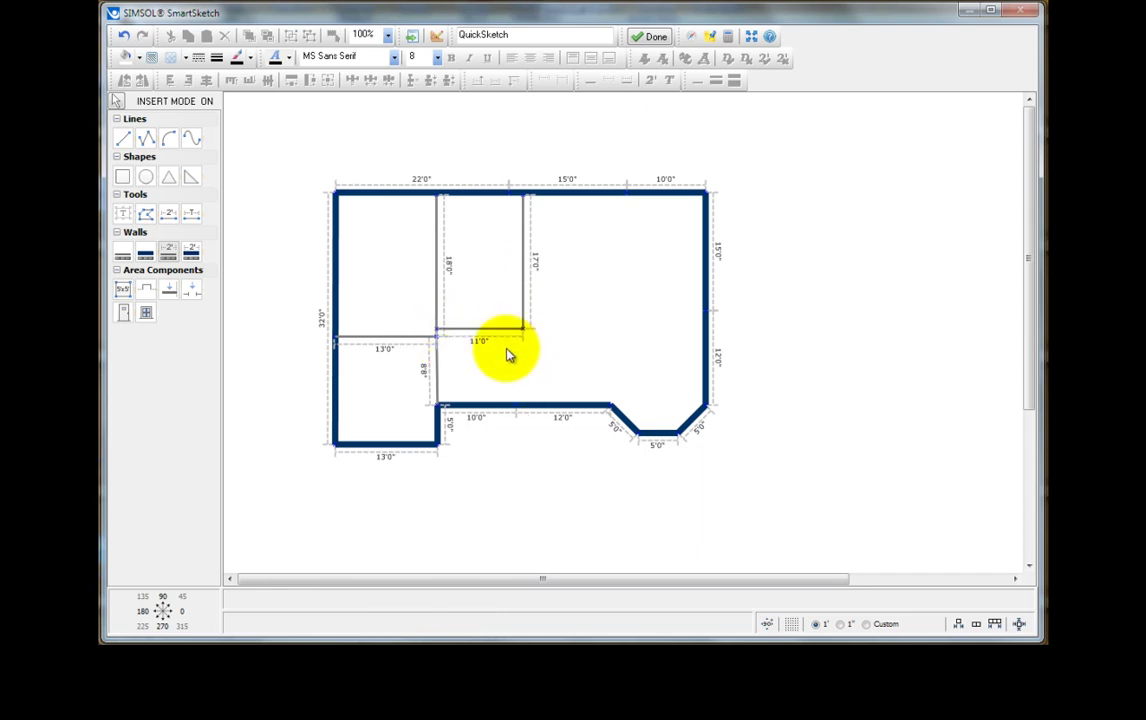
{"action": "left_click", "coordinate": [123, 37]}
{"action": "left_click", "coordinate": [123, 37]}
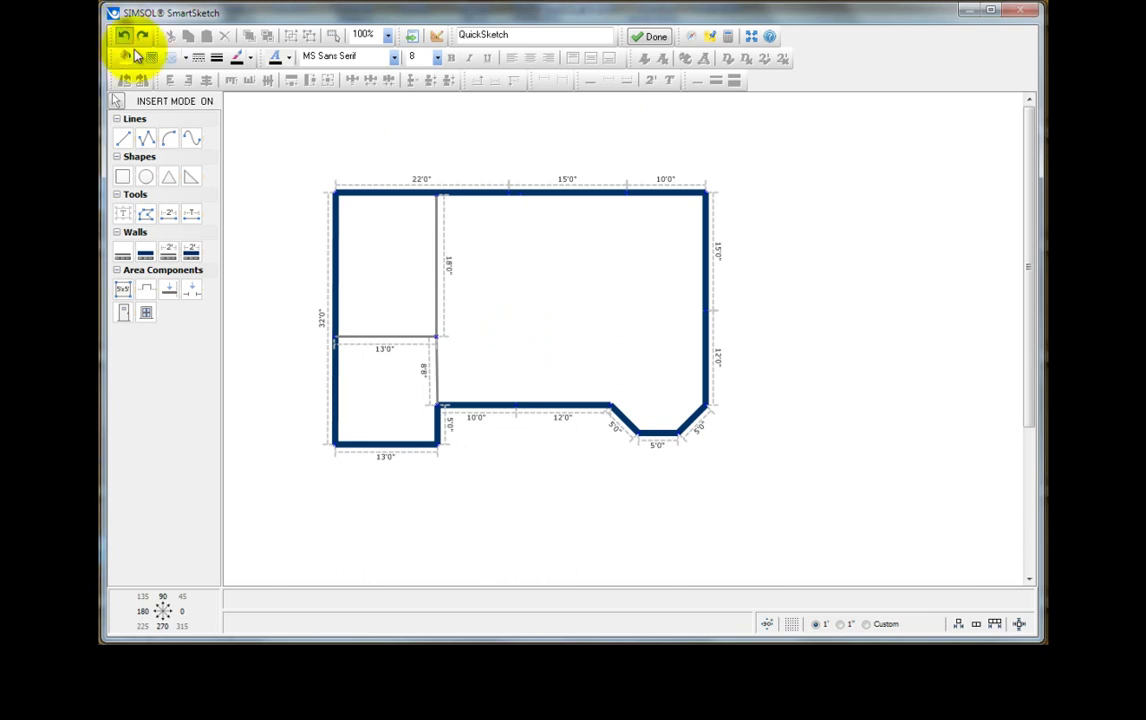
{"action": "left_click", "coordinate": [433, 260]}
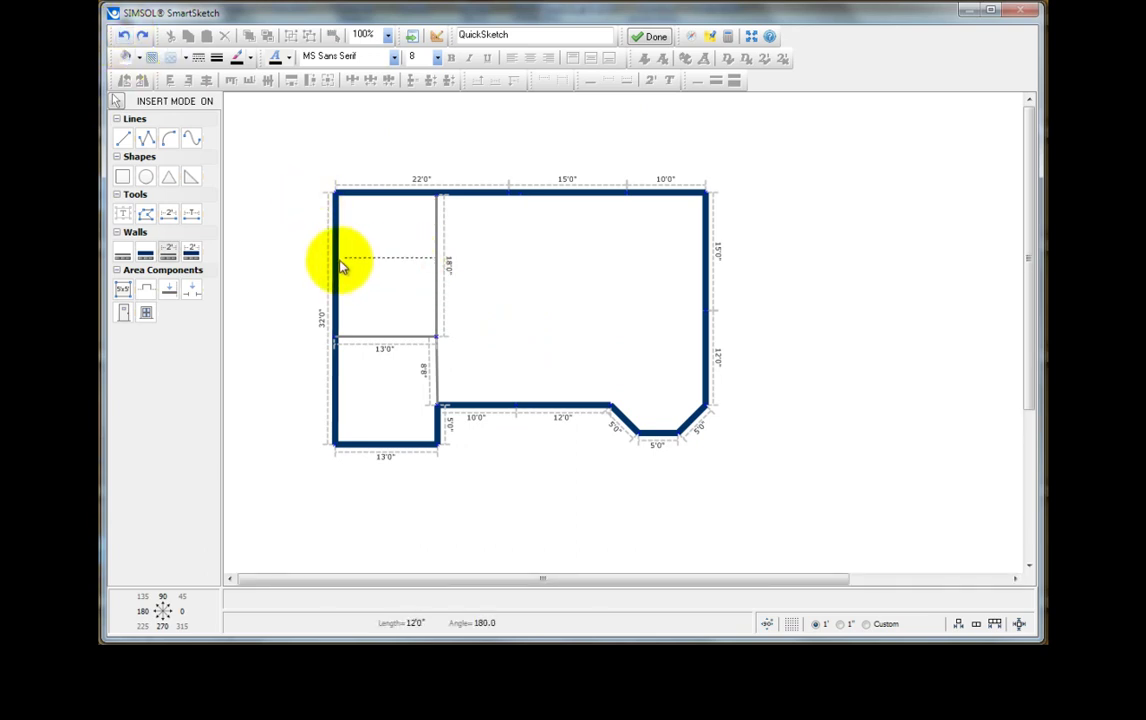
{"action": "left_click", "coordinate": [340, 261]}
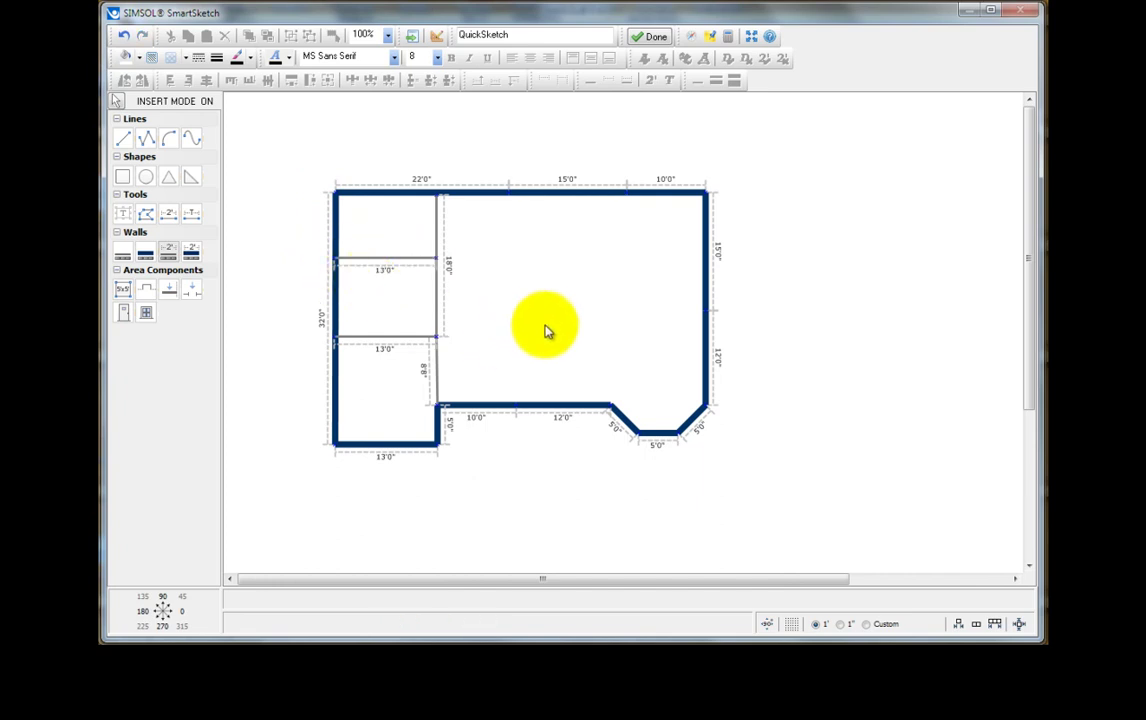
Draw the gapped hallway wall as 11'0", 4'0" and 5'0" segments down to the bottom wall.
{"action": "left_click", "coordinate": [466, 203]}
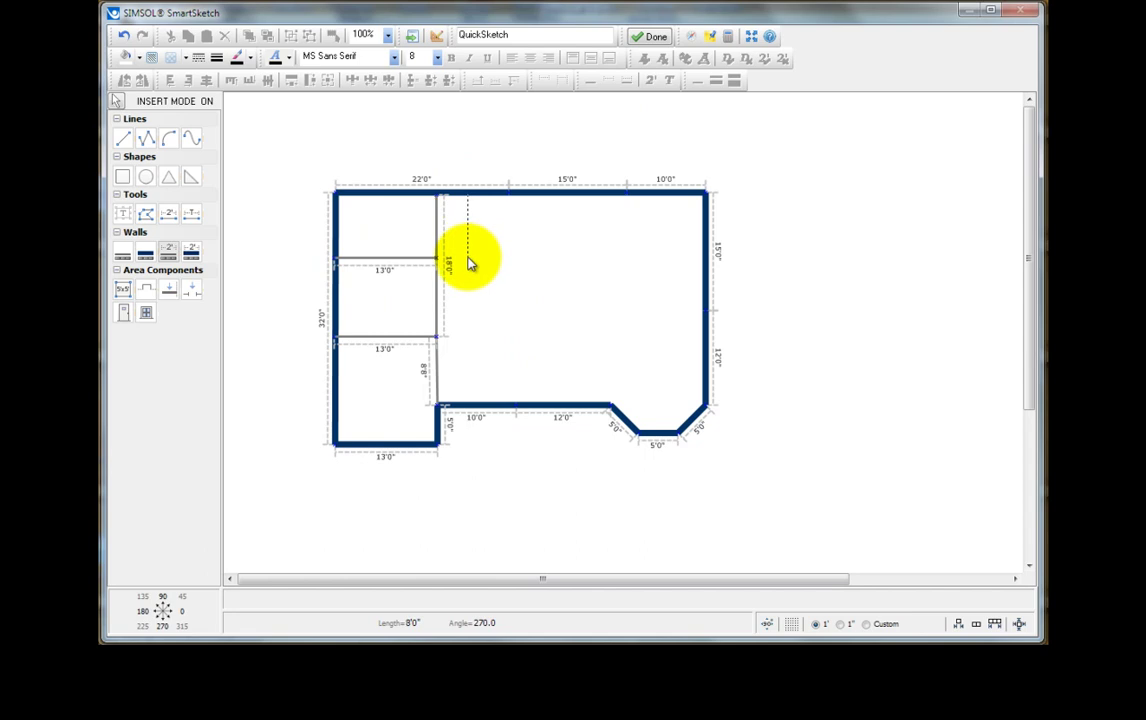
{"action": "left_click", "coordinate": [469, 286]}
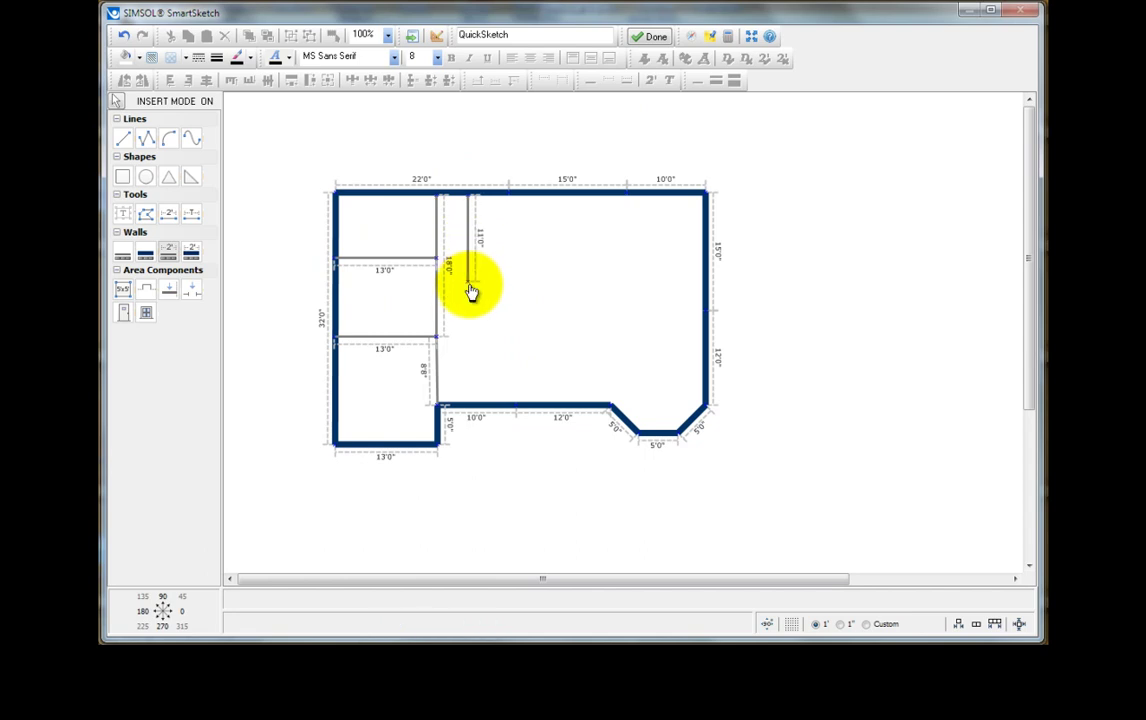
{"action": "left_click", "coordinate": [468, 307]}
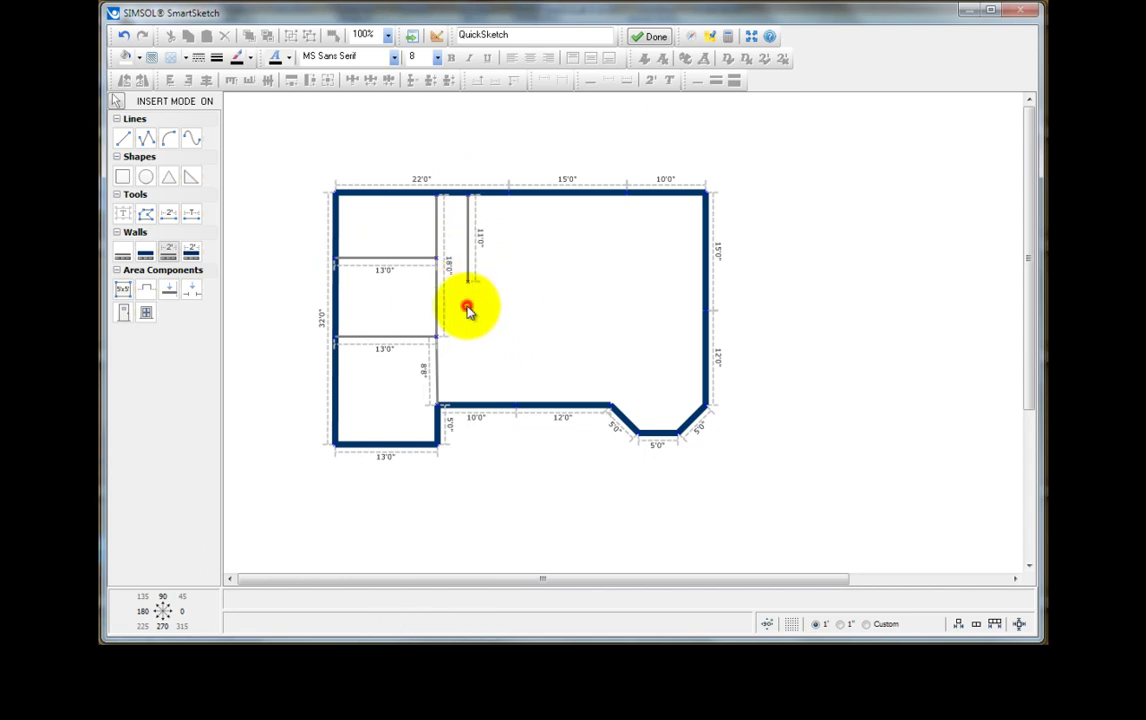
{"action": "left_click", "coordinate": [467, 358]}
{"action": "left_click", "coordinate": [468, 405]}
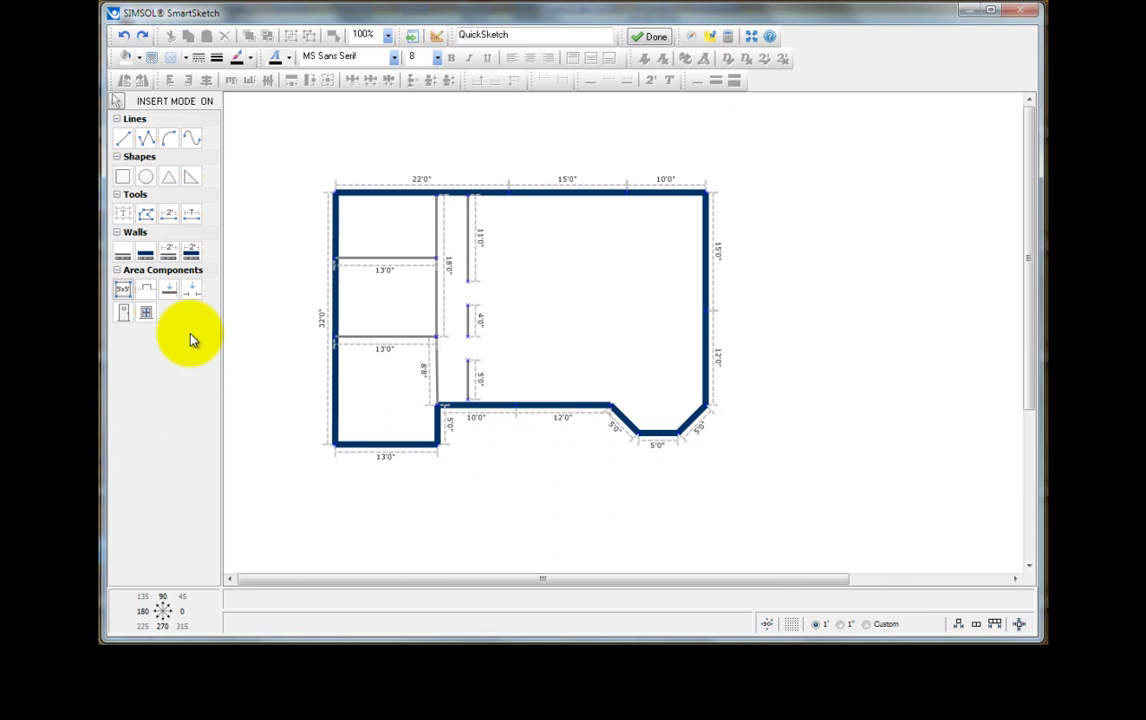
Draw a 13'0" x 11'0" free room area in the plan's top-right corner.
{"action": "left_click", "coordinate": [122, 291]}
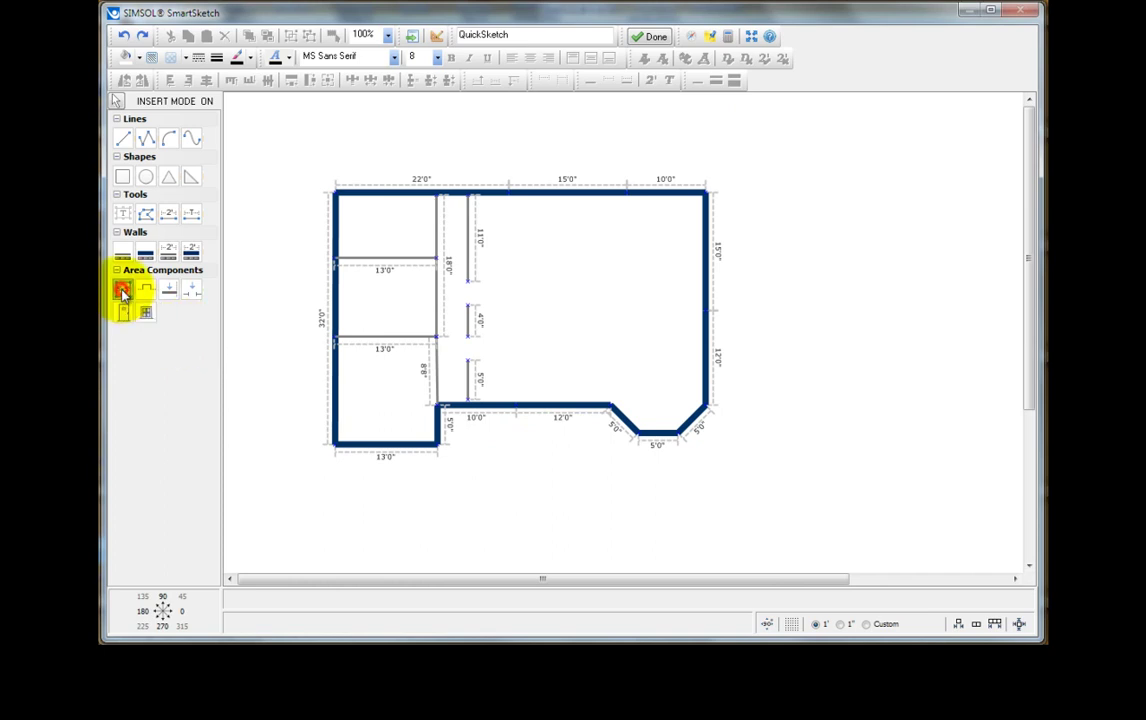
{"action": "mouse_move", "coordinate": [598, 194]}
{"action": "left_mouse_down"}
{"action": "mouse_move", "coordinate": [703, 297]}
{"action": "mouse_move", "coordinate": [728, 289]}
{"action": "mouse_move", "coordinate": [730, 272]}
{"action": "left_mouse_up"}
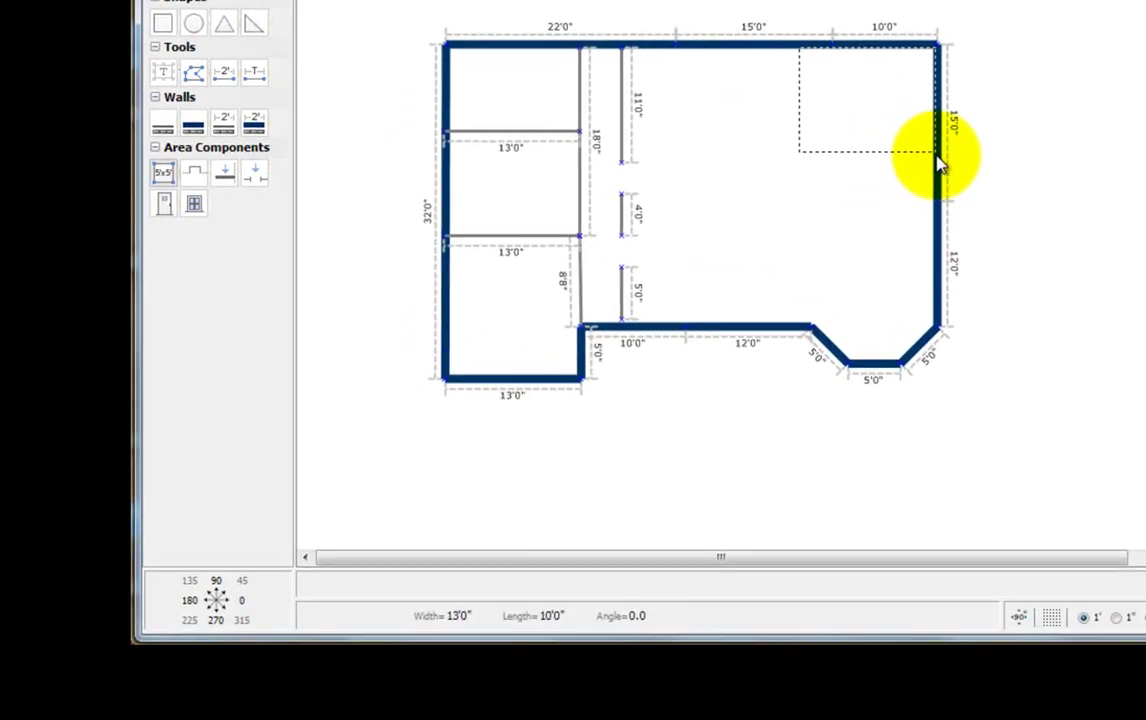
{"action": "left_click_drag", "start_coordinate": [938, 163], "coordinate": [940, 171]}
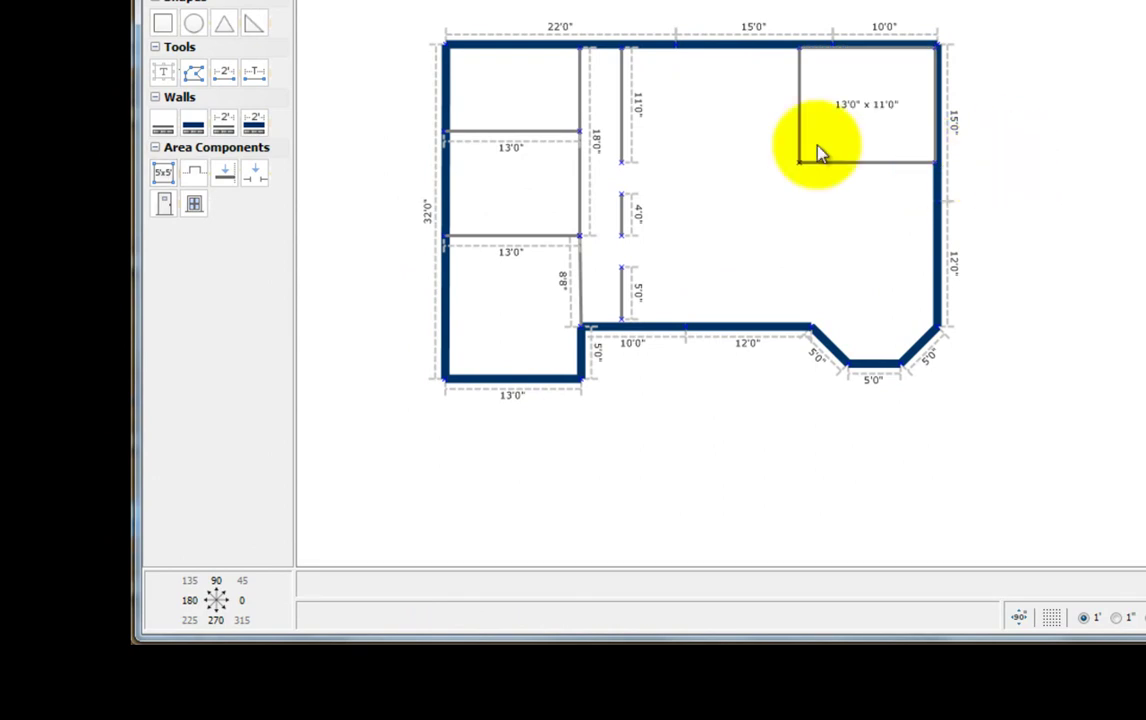
Turn off Insert Mode and stretch the room area to 13'0" x 14'0".
{"action": "left_click", "coordinate": [225, 22]}
{"action": "left_click", "coordinate": [847, 216]}
{"action": "left_click_drag", "start_coordinate": [866, 260], "coordinate": [867, 289]}
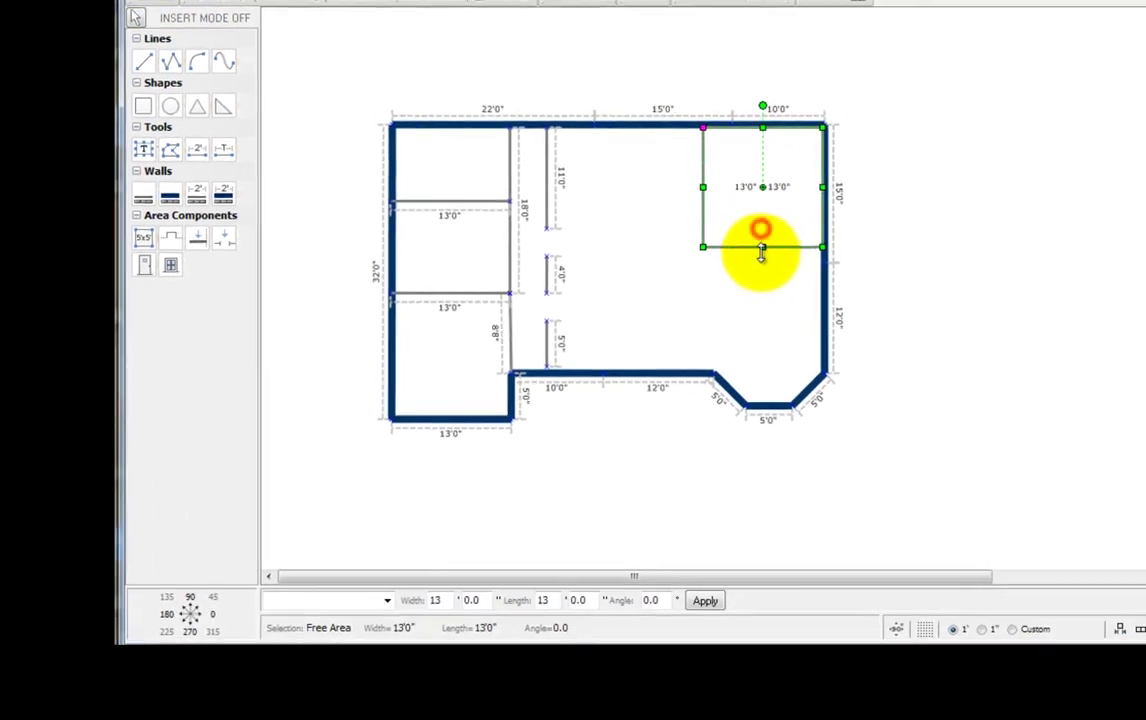
{"action": "left_click_drag", "start_coordinate": [761, 253], "coordinate": [761, 256]}
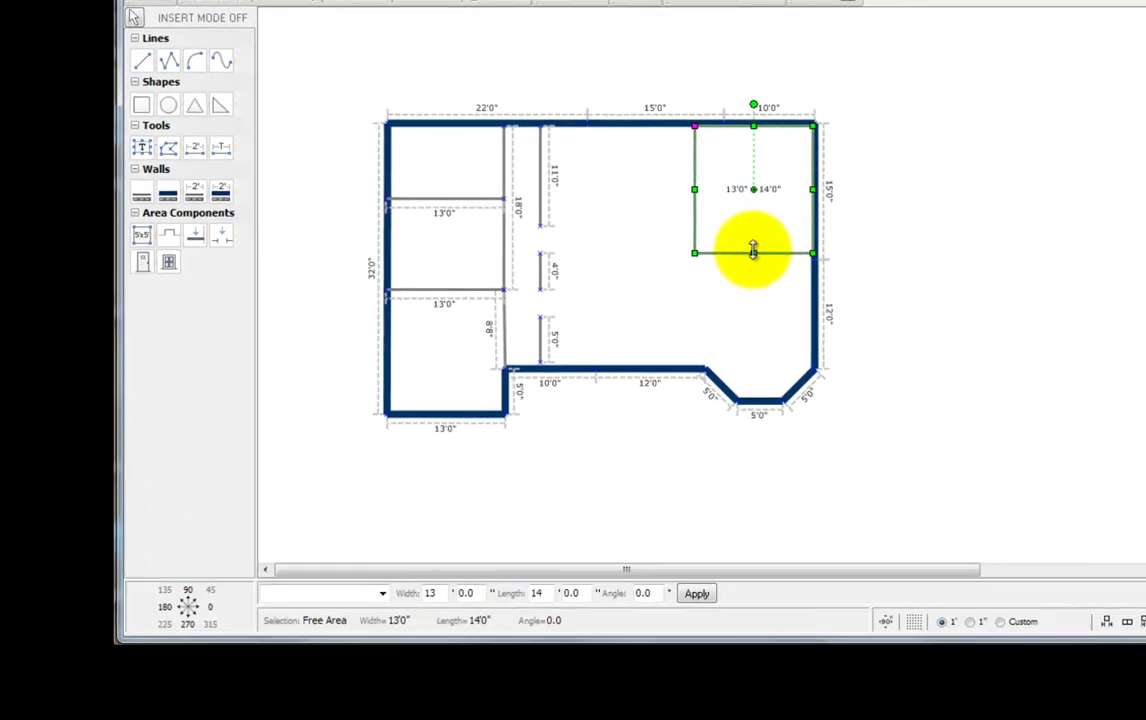
{"action": "left_click", "coordinate": [929, 251]}
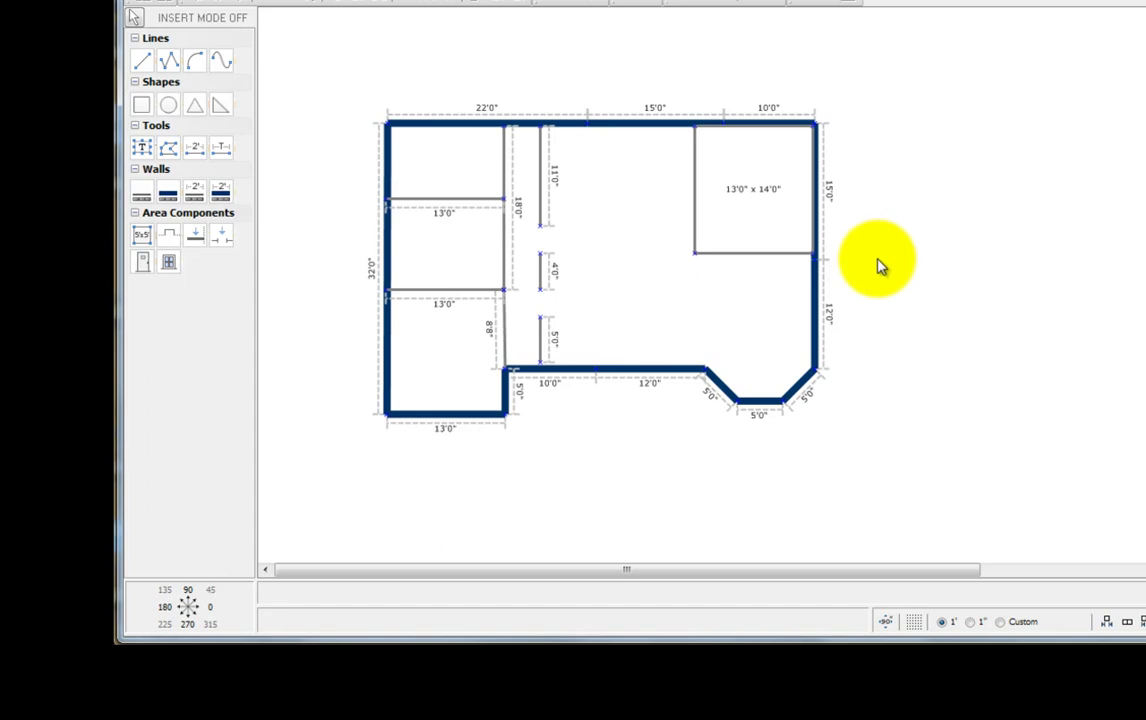
Cut a 4'0" opening in the room's bottom wall and a second opening in its left wall.
{"action": "left_click", "coordinate": [221, 238]}
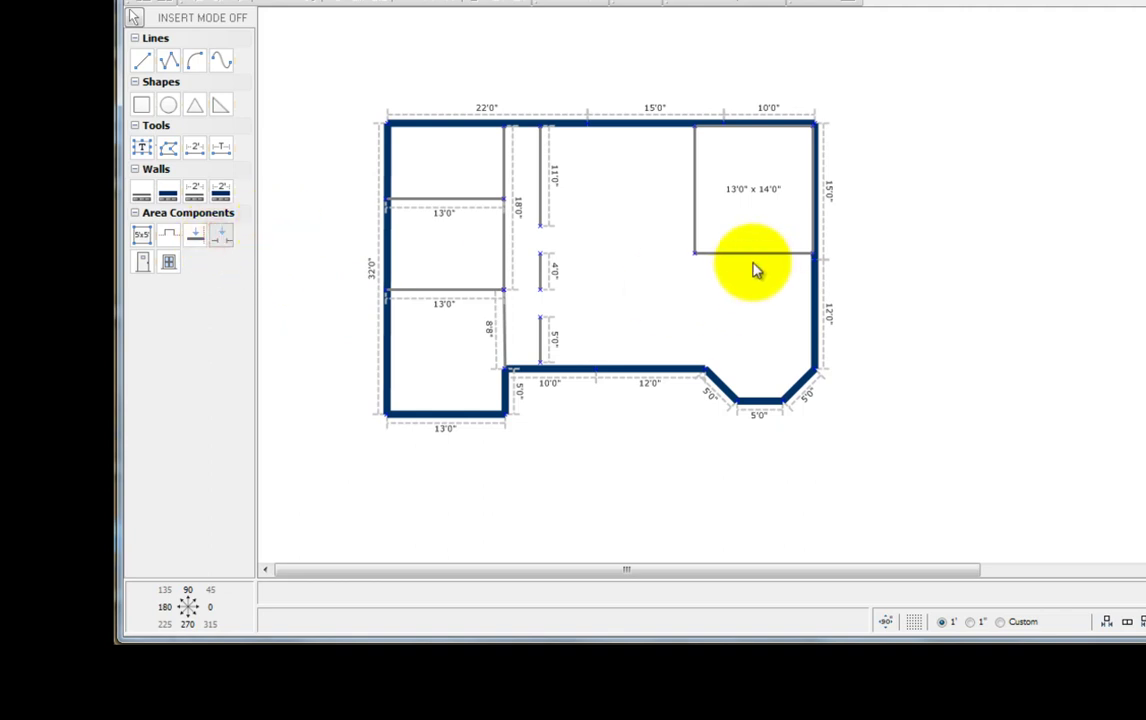
{"action": "left_click_drag", "start_coordinate": [737, 258], "coordinate": [772, 259]}
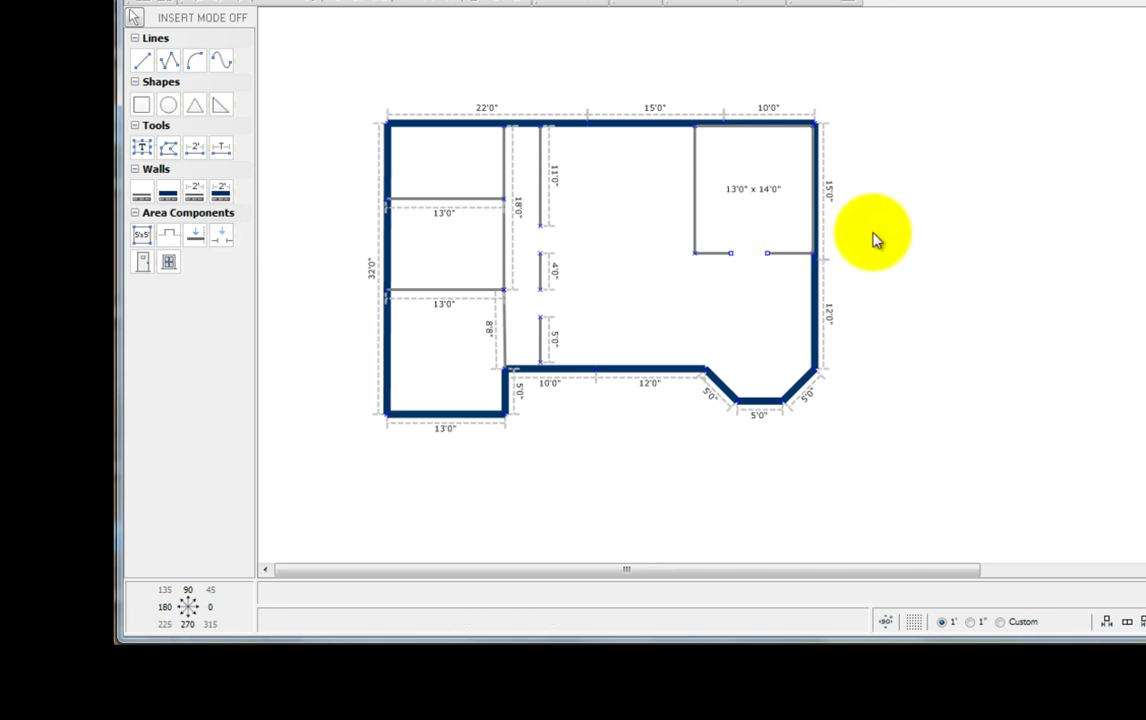
{"action": "left_click", "coordinate": [220, 235]}
{"action": "left_click_drag", "start_coordinate": [694, 180], "coordinate": [720, 210]}
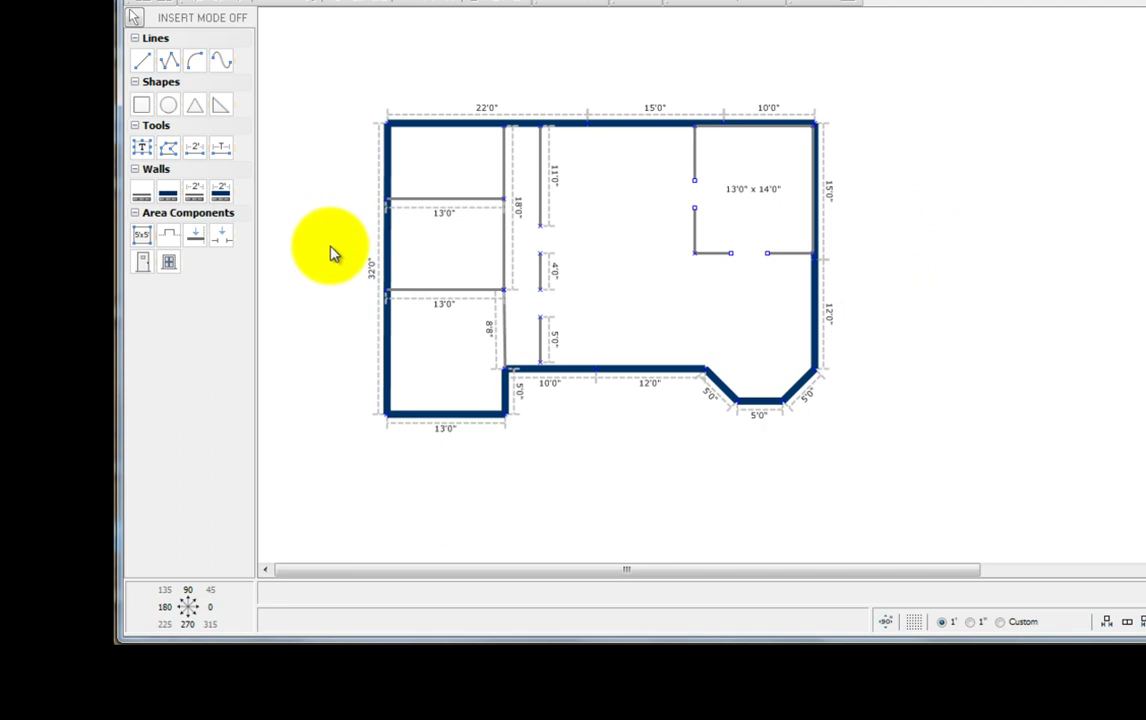
{"action": "left_click", "coordinate": [143, 262]}
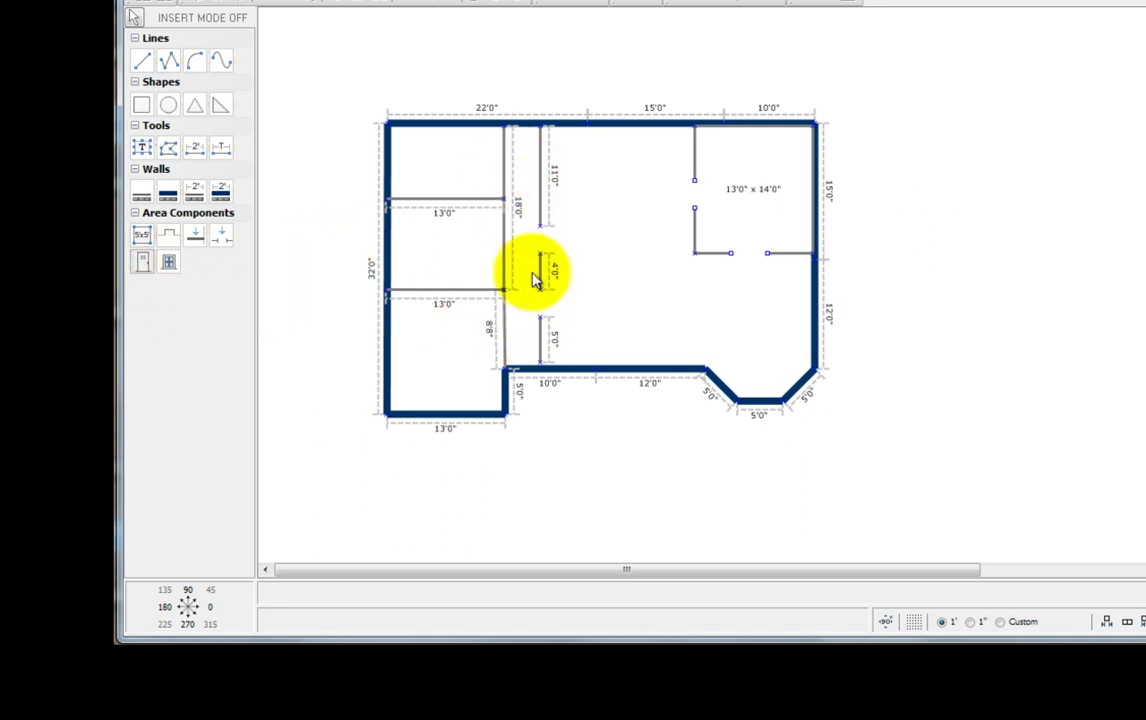
Place three doors along the inner wall, one for each left-hand room.
{"action": "left_click", "coordinate": [505, 152]}
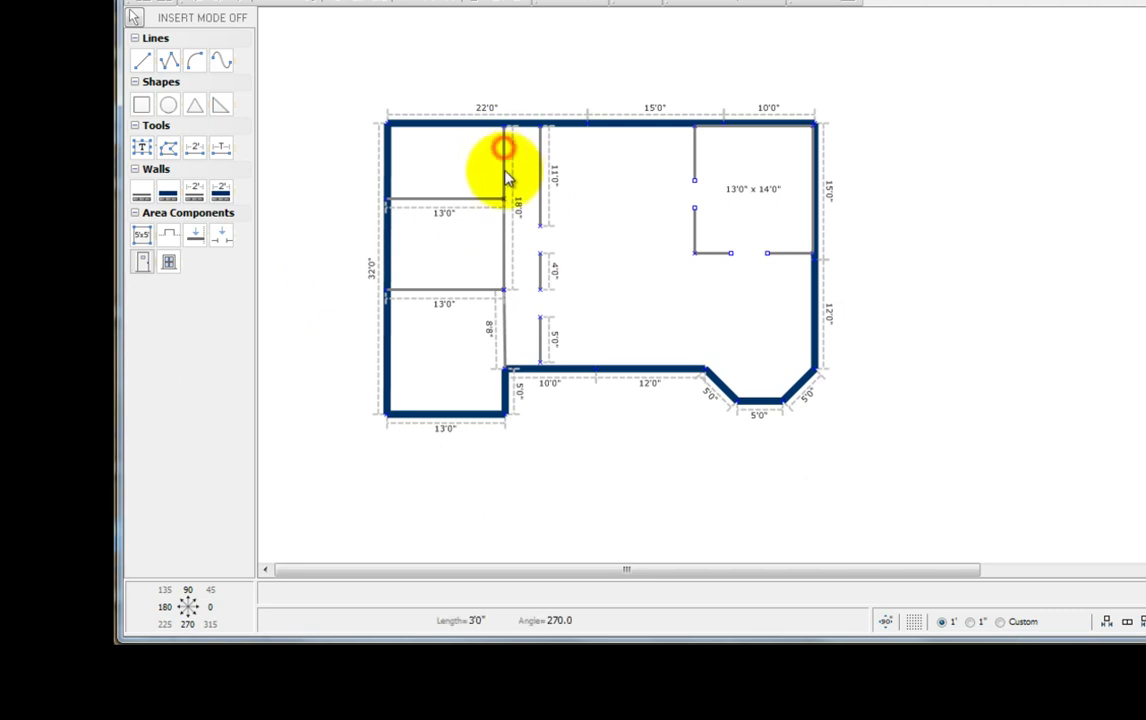
{"action": "left_click", "coordinate": [143, 262]}
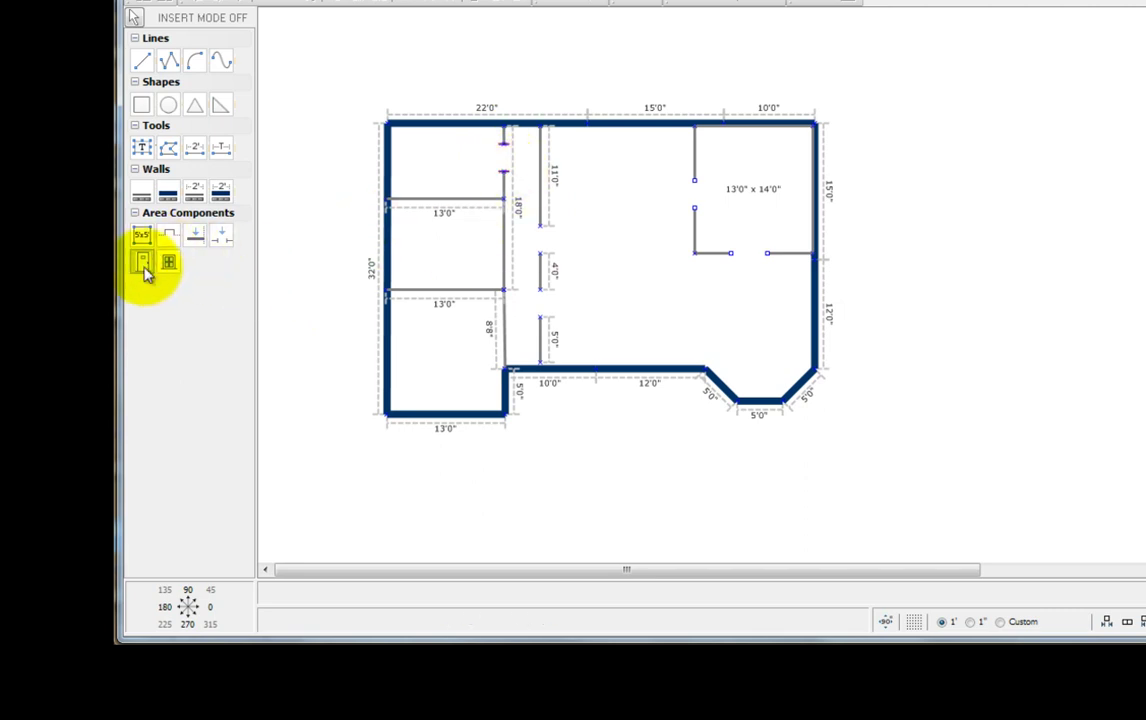
{"action": "left_click", "coordinate": [506, 236]}
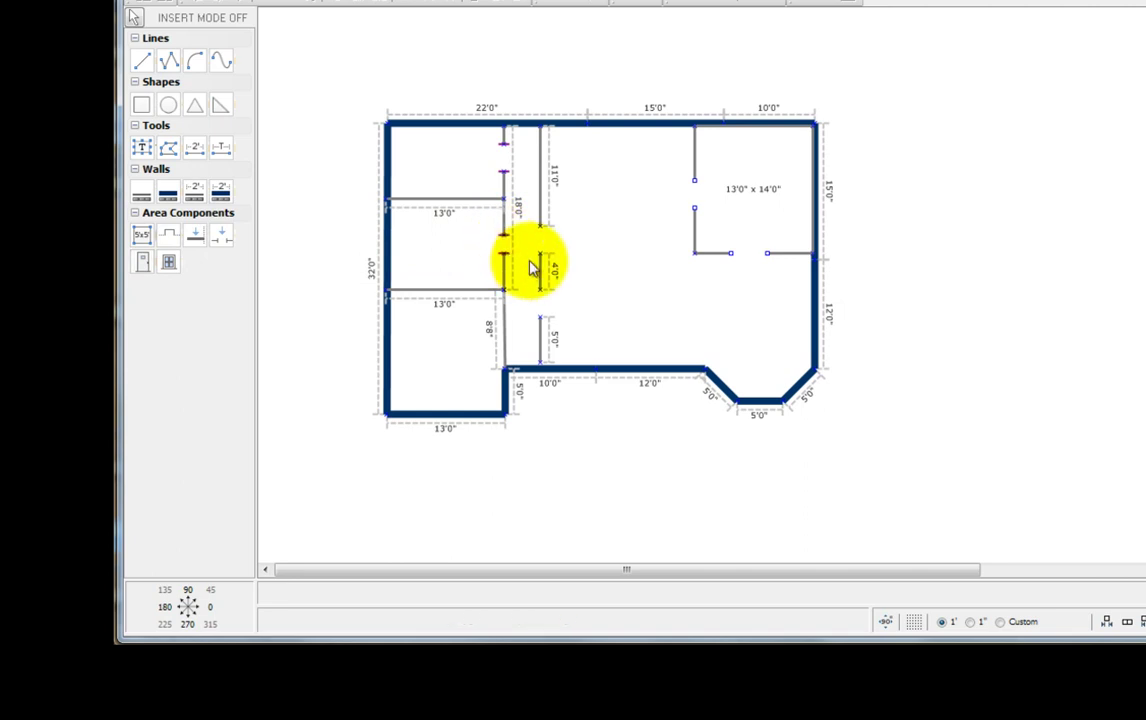
{"action": "left_click", "coordinate": [146, 272]}
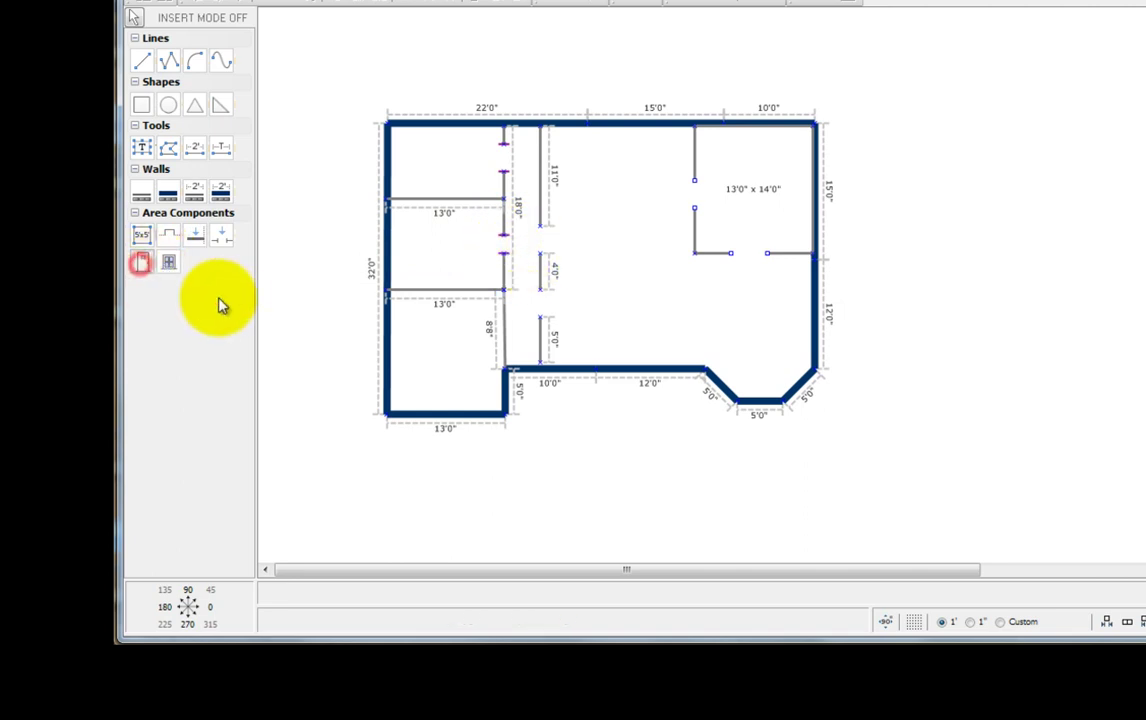
{"action": "left_click", "coordinate": [505, 326]}
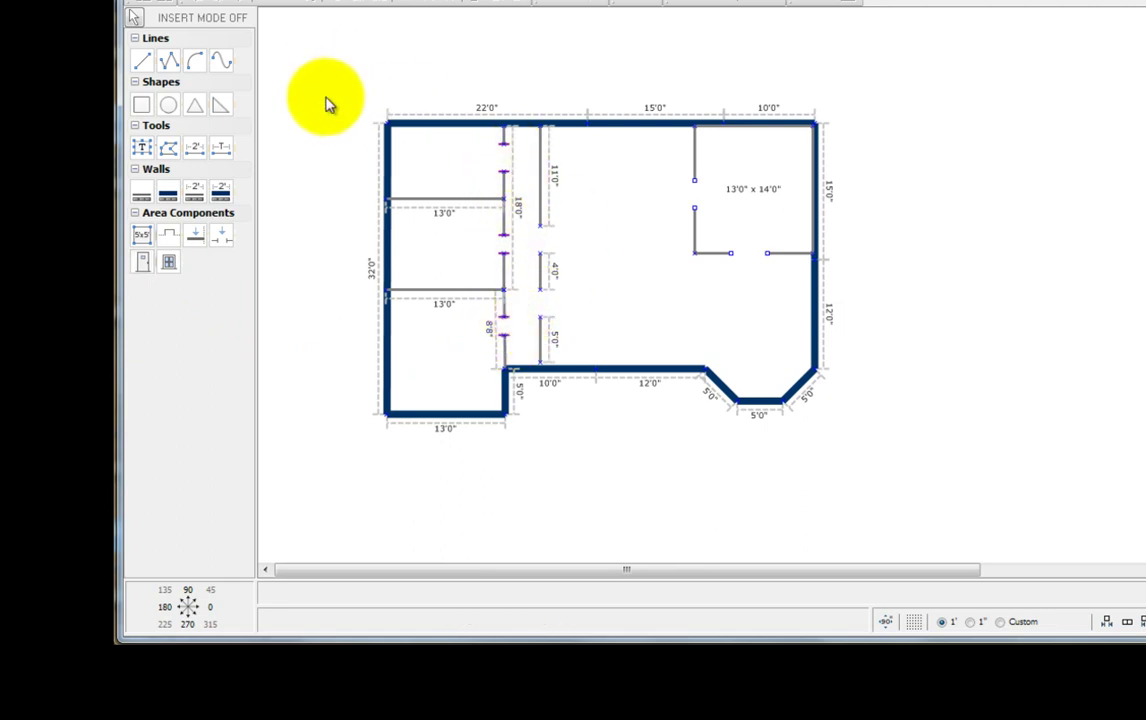
Slide the top door into position along the inner wall.
{"action": "left_click", "coordinate": [133, 19]}
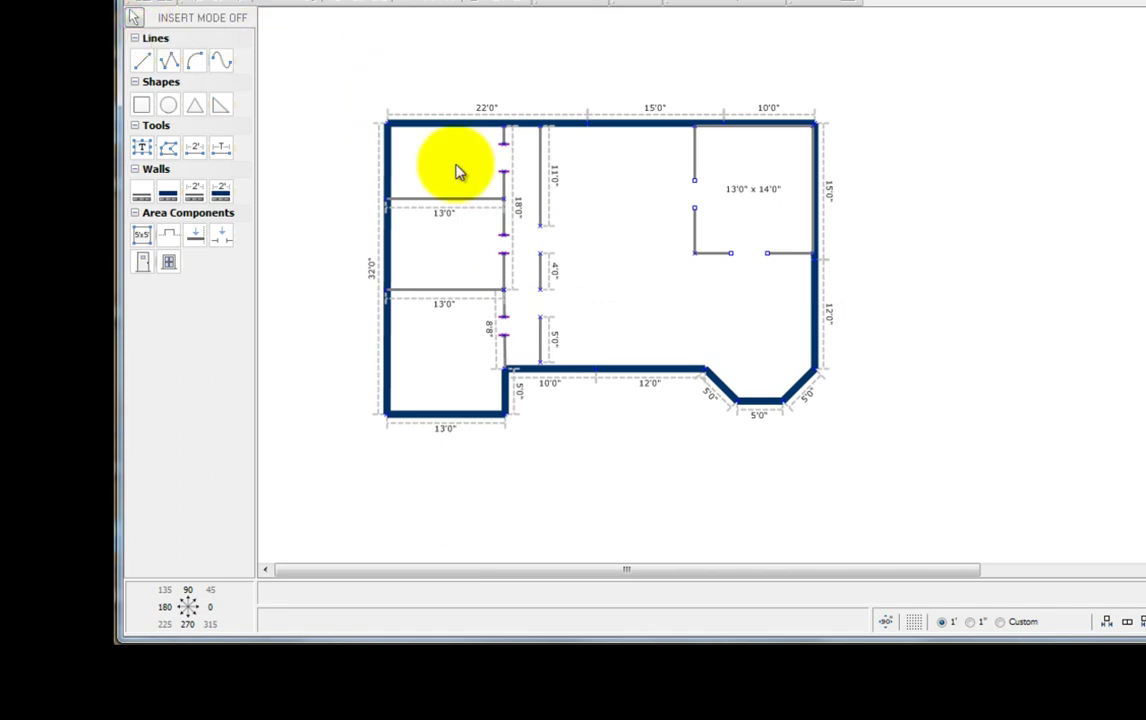
{"action": "mouse_move", "coordinate": [506, 152]}
{"action": "left_mouse_down"}
{"action": "mouse_move", "coordinate": [506, 177]}
{"action": "mouse_move", "coordinate": [504, 153]}
{"action": "left_mouse_up"}
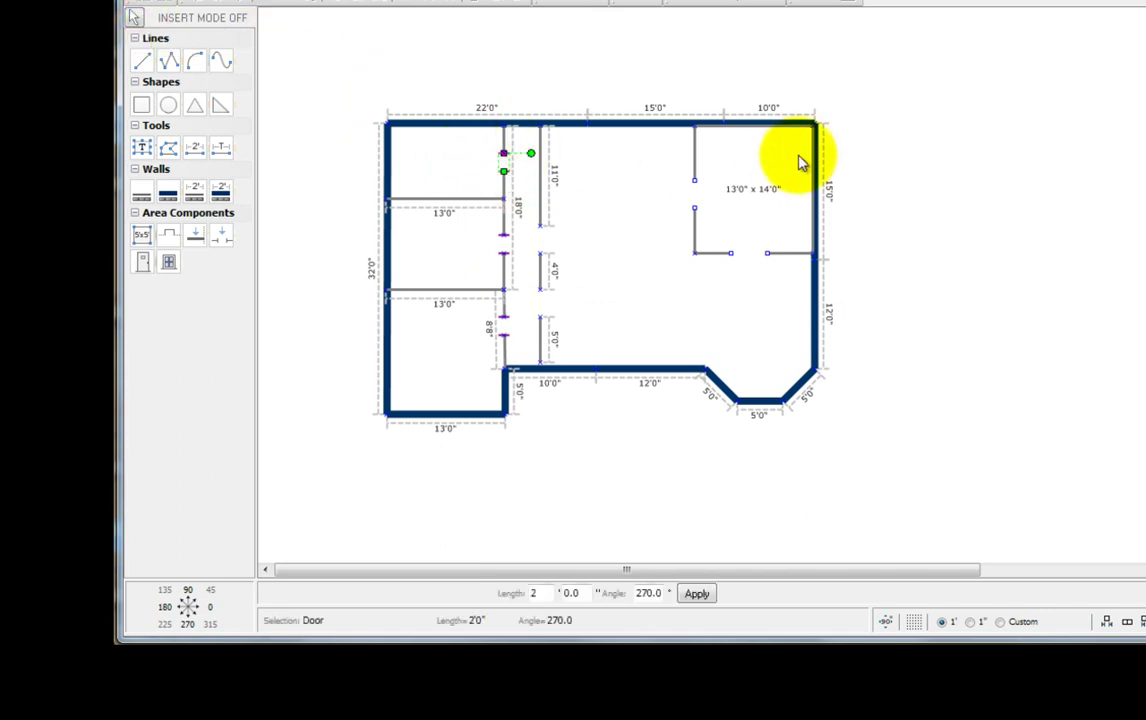
{"action": "left_click", "coordinate": [900, 194]}
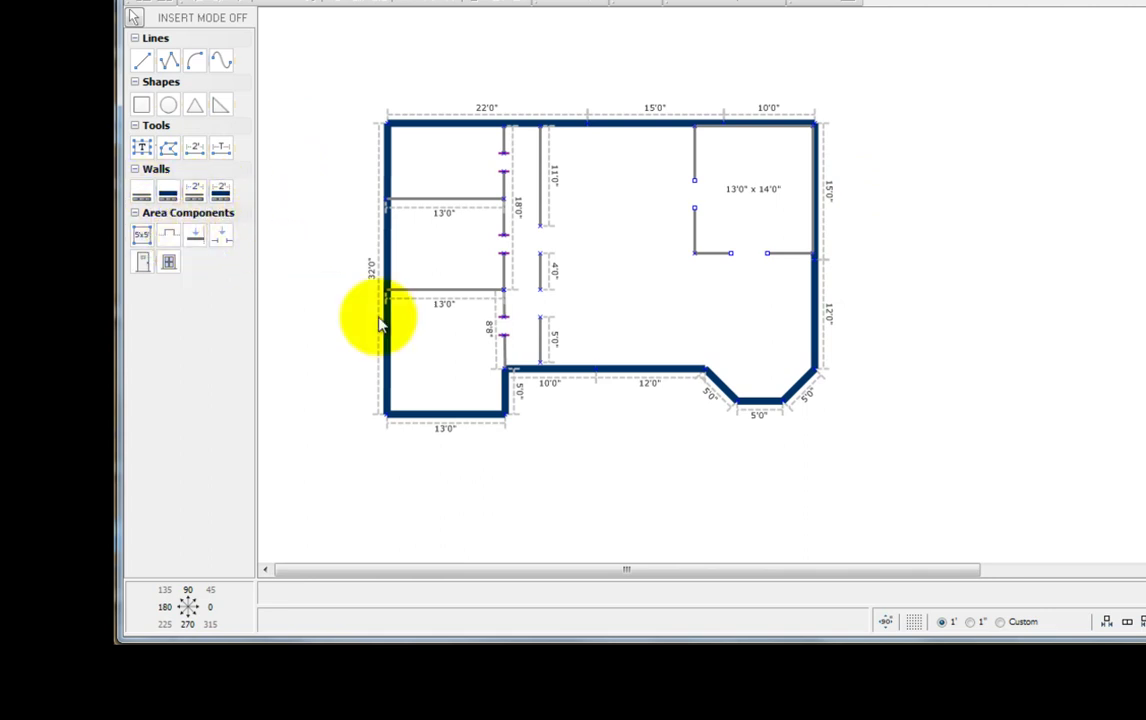
{"action": "left_click_drag", "start_coordinate": [507, 568], "coordinate": [583, 573]}
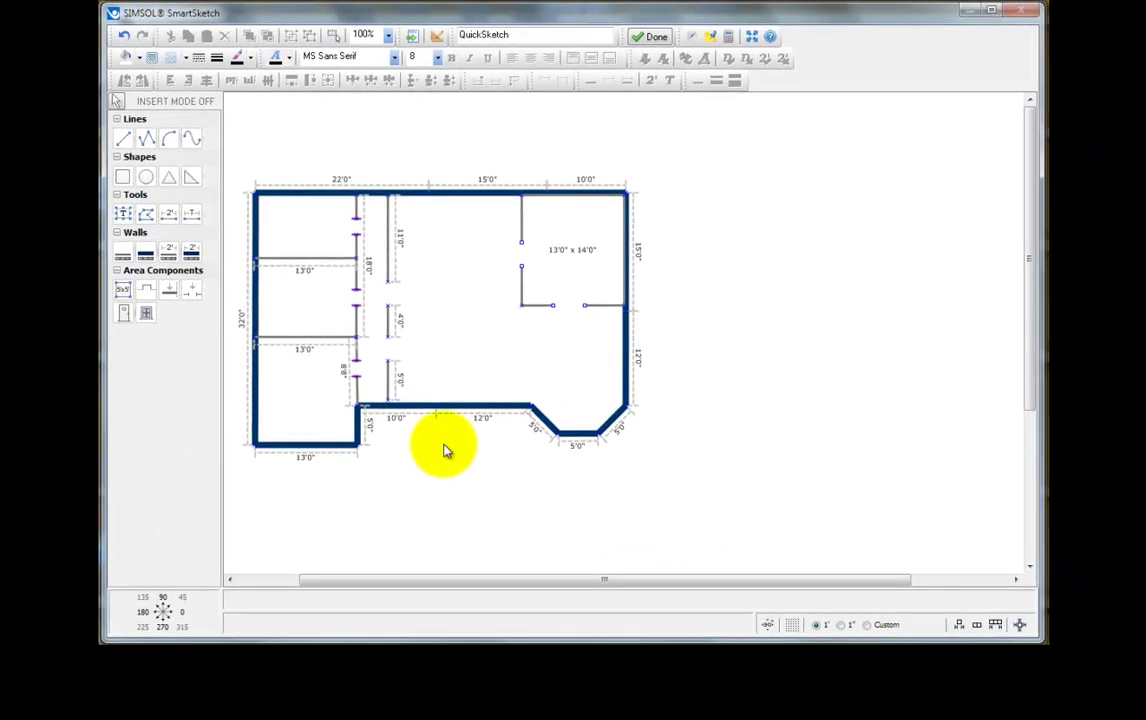
Draw a separate 22'0" exterior wall to the right of the floor plan.
{"action": "left_click", "coordinate": [191, 256]}
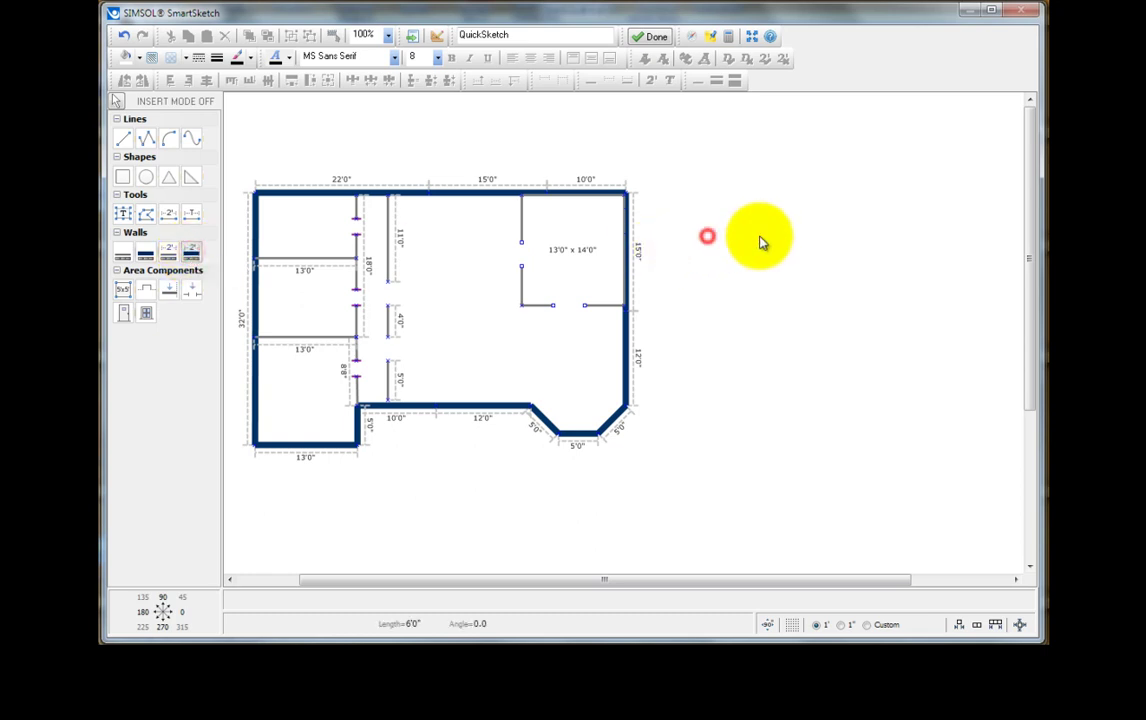
{"action": "double_click", "coordinate": [883, 236]}
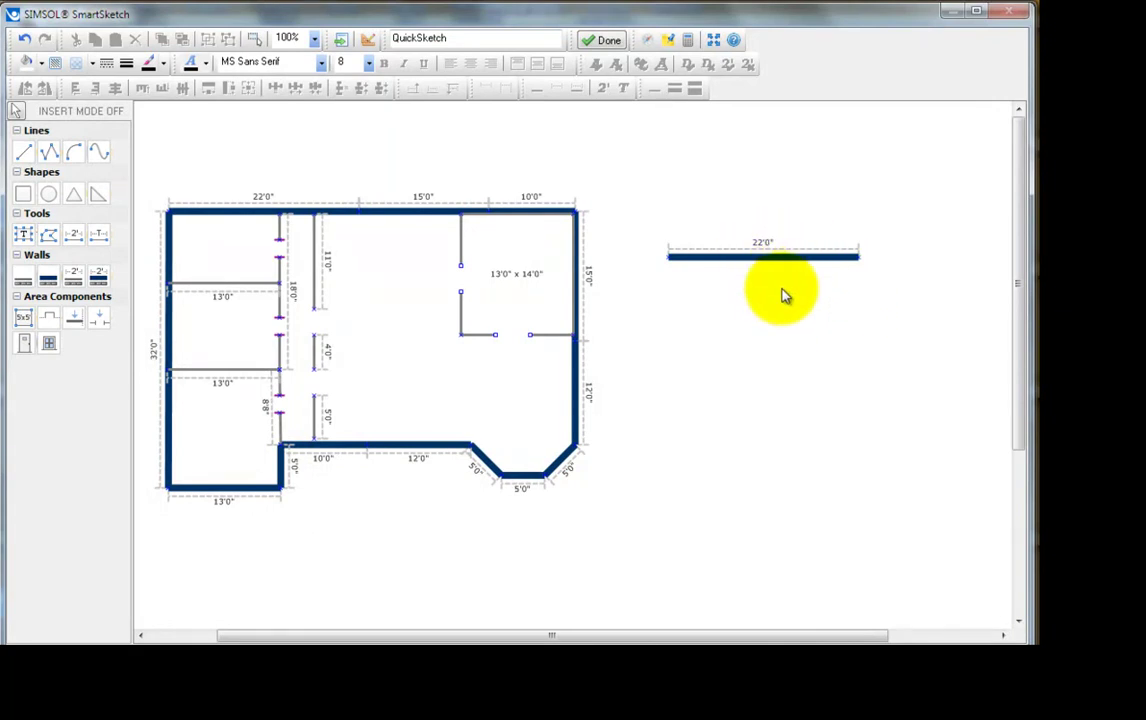
{"action": "left_click", "coordinate": [762, 258]}
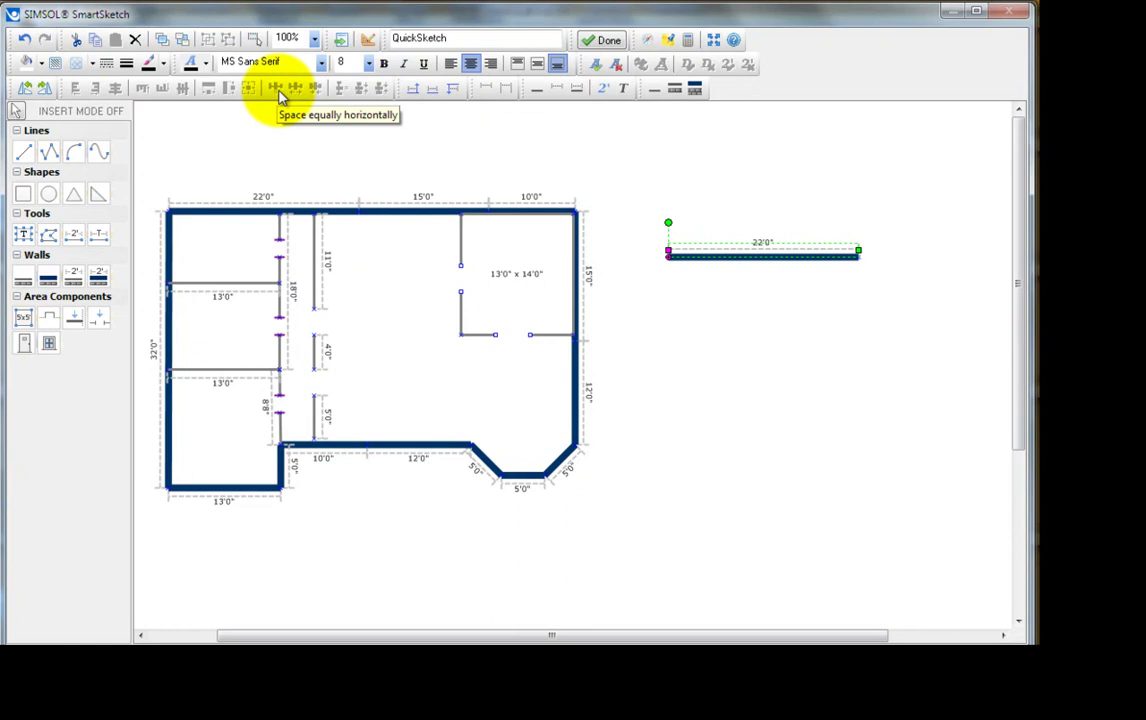
Make the 22'0" wall an interior wall shown with its dimension label.
{"action": "left_click", "coordinate": [674, 92]}
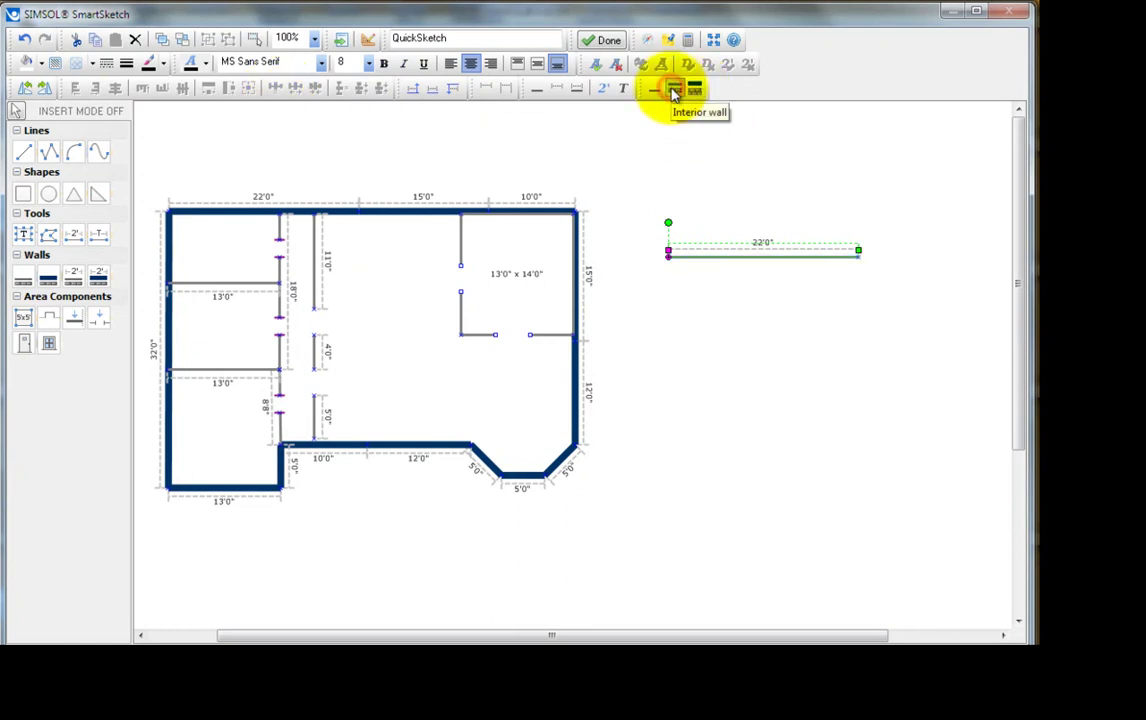
{"action": "left_click", "coordinate": [655, 92]}
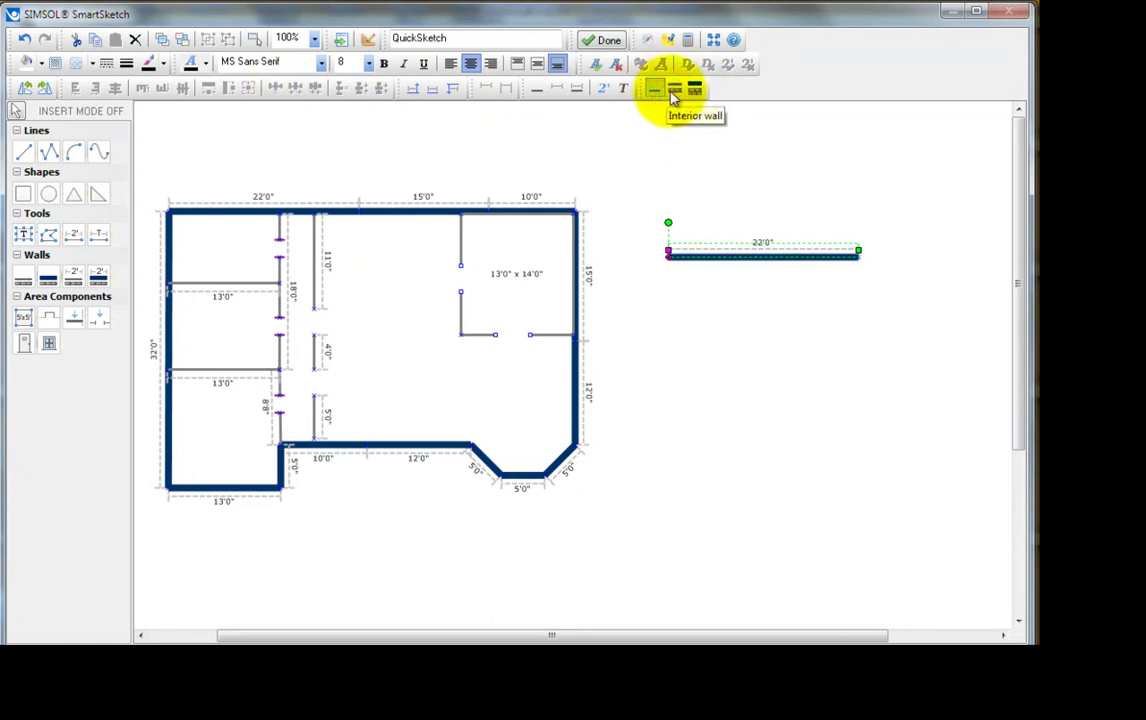
{"action": "left_click", "coordinate": [674, 92]}
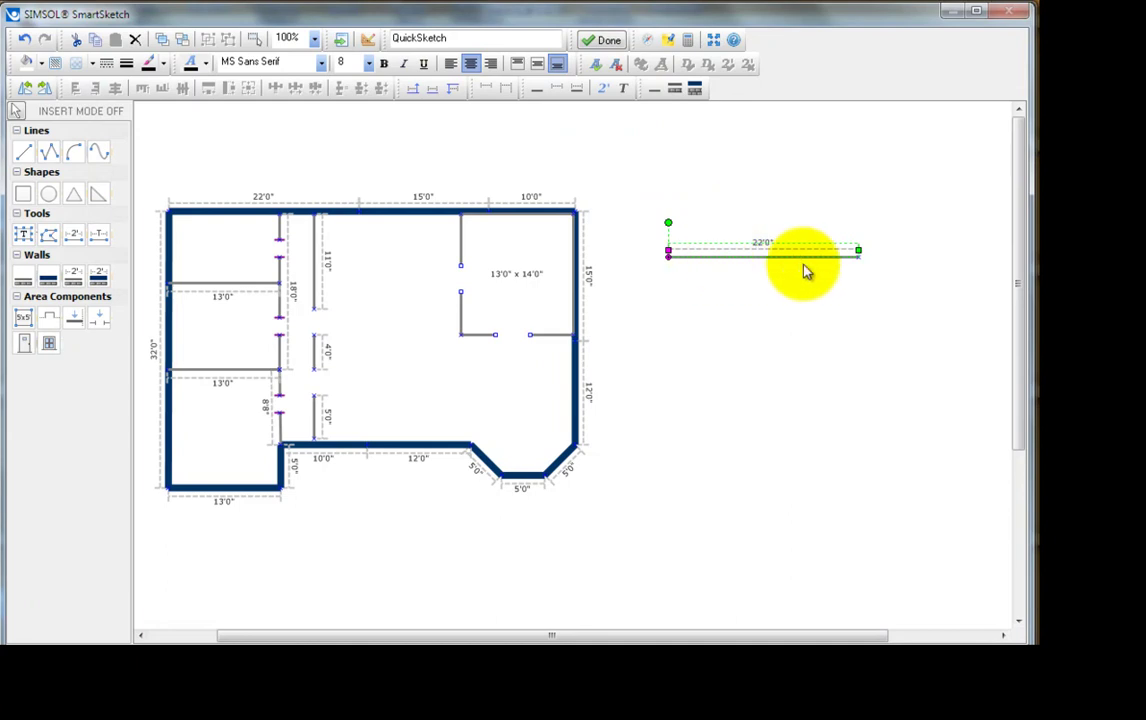
{"action": "left_click", "coordinate": [556, 90]}
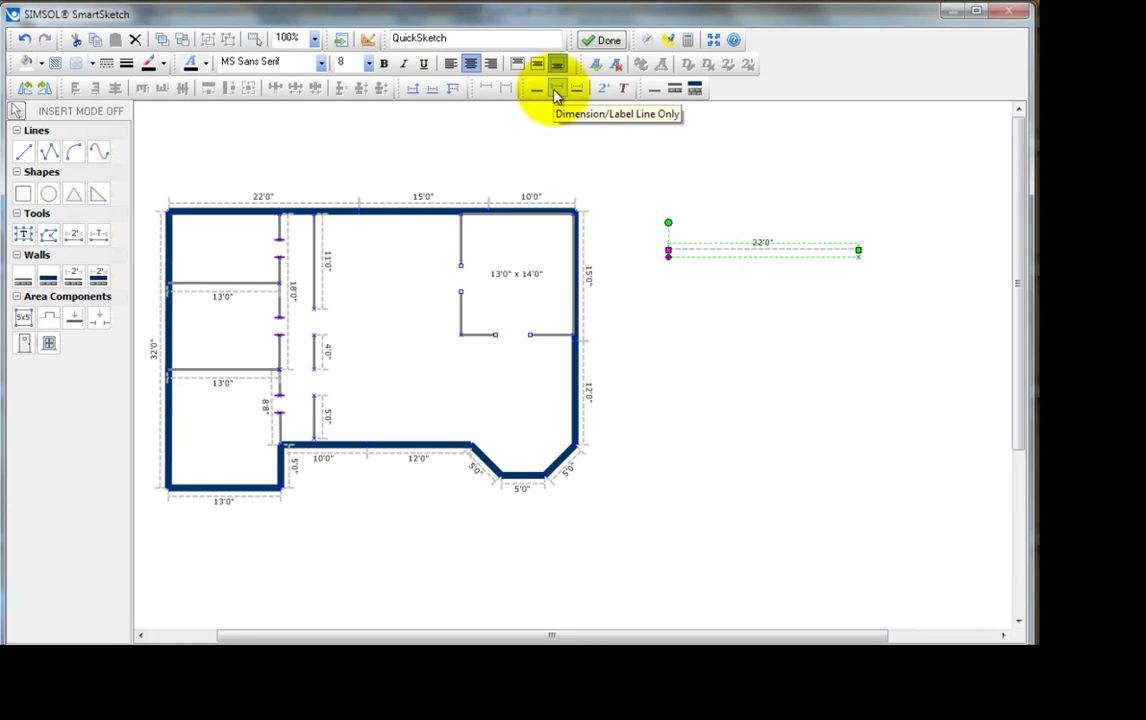
{"action": "left_click", "coordinate": [536, 91]}
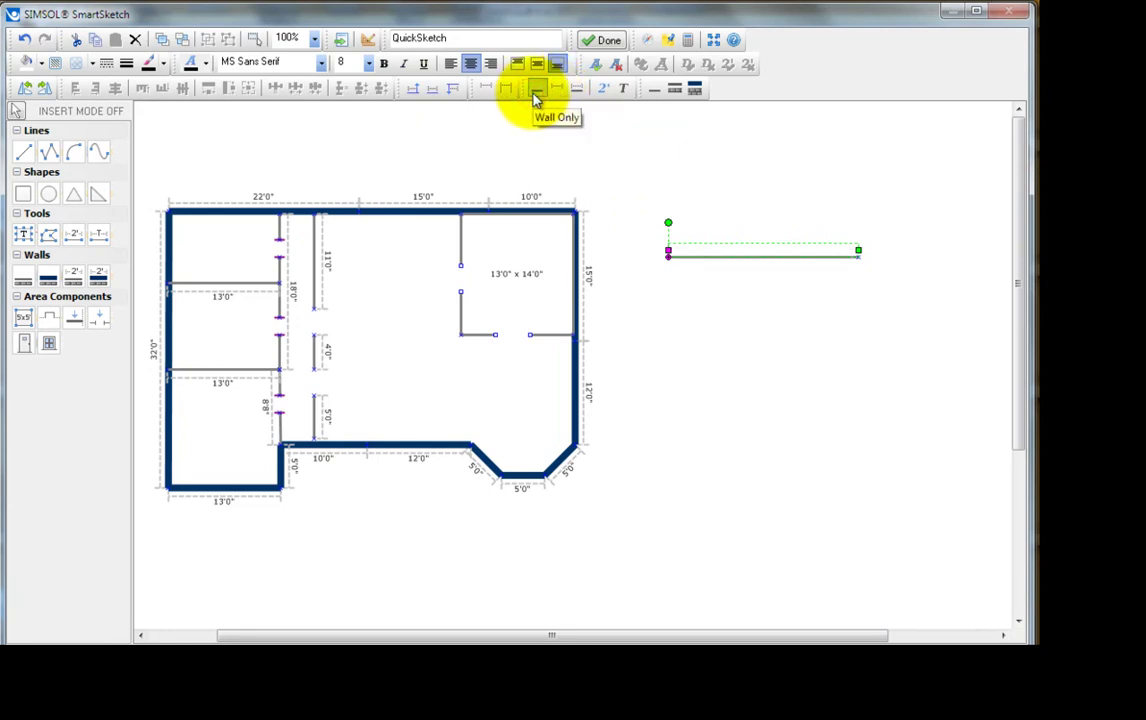
{"action": "left_click", "coordinate": [578, 90]}
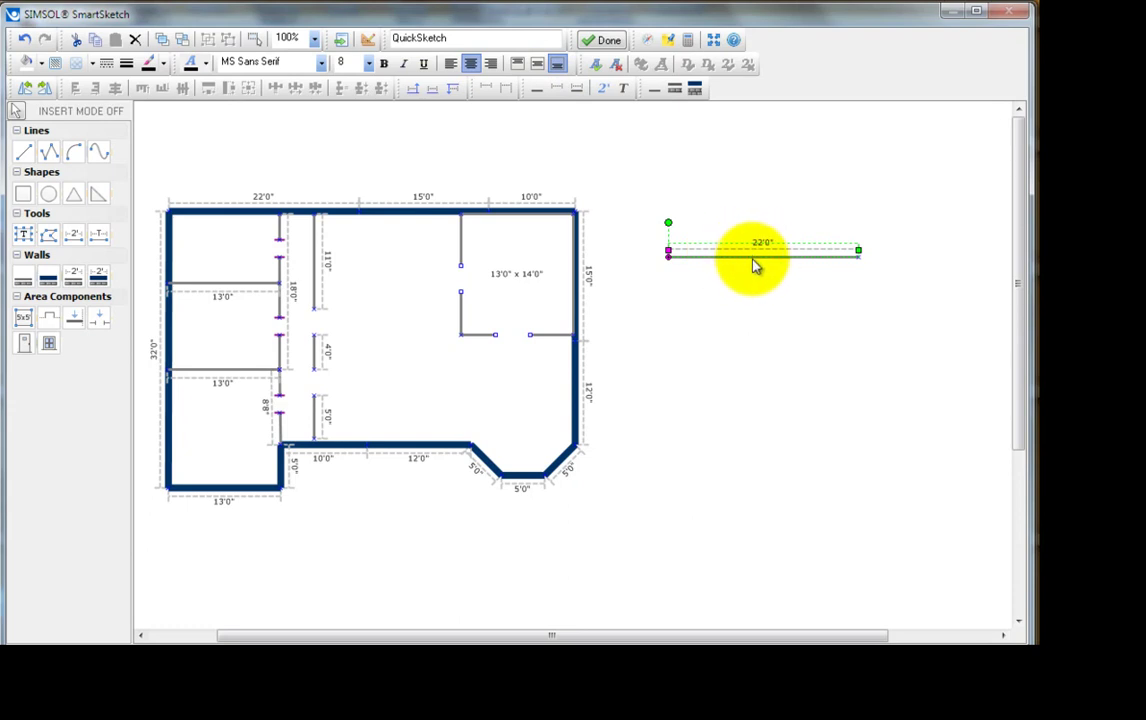
{"action": "left_click", "coordinate": [453, 91]}
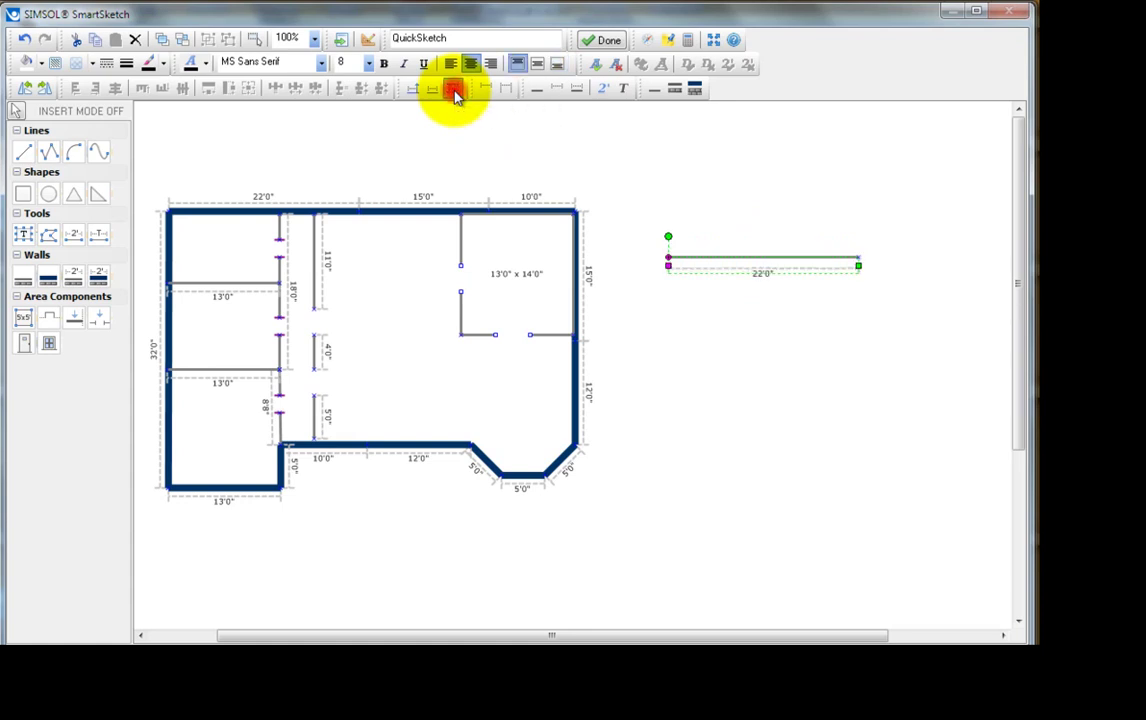
{"action": "left_click", "coordinate": [413, 92]}
{"action": "left_click", "coordinate": [413, 92]}
{"action": "left_click", "coordinate": [413, 92]}
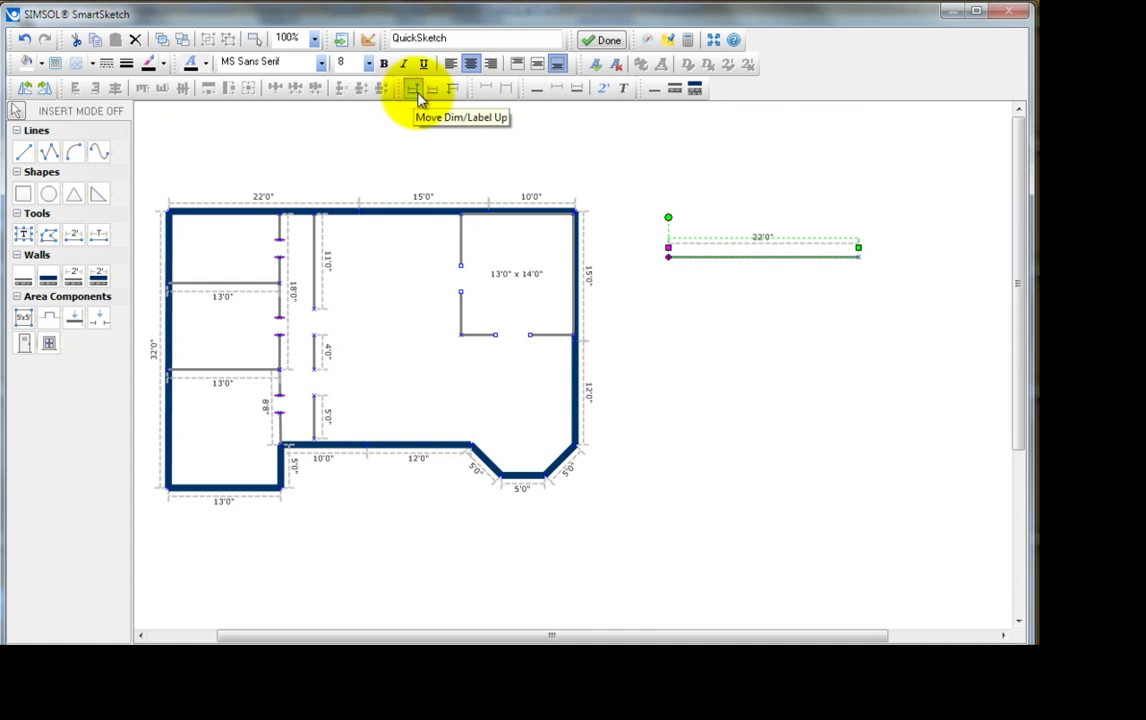
{"action": "left_click", "coordinate": [433, 91]}
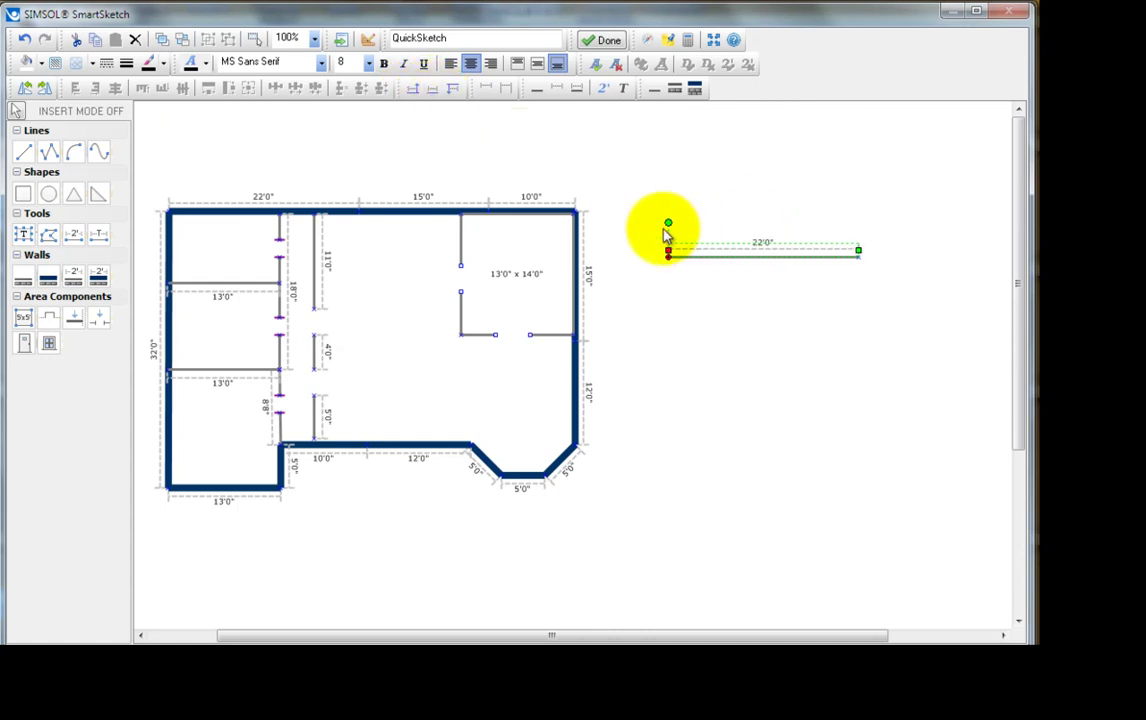
{"action": "mouse_move", "coordinate": [670, 229]}
{"action": "left_mouse_down"}
{"action": "mouse_move", "coordinate": [665, 290]}
{"action": "mouse_move", "coordinate": [705, 272]}
{"action": "mouse_move", "coordinate": [691, 238]}
{"action": "mouse_move", "coordinate": [671, 232]}
{"action": "left_mouse_up"}
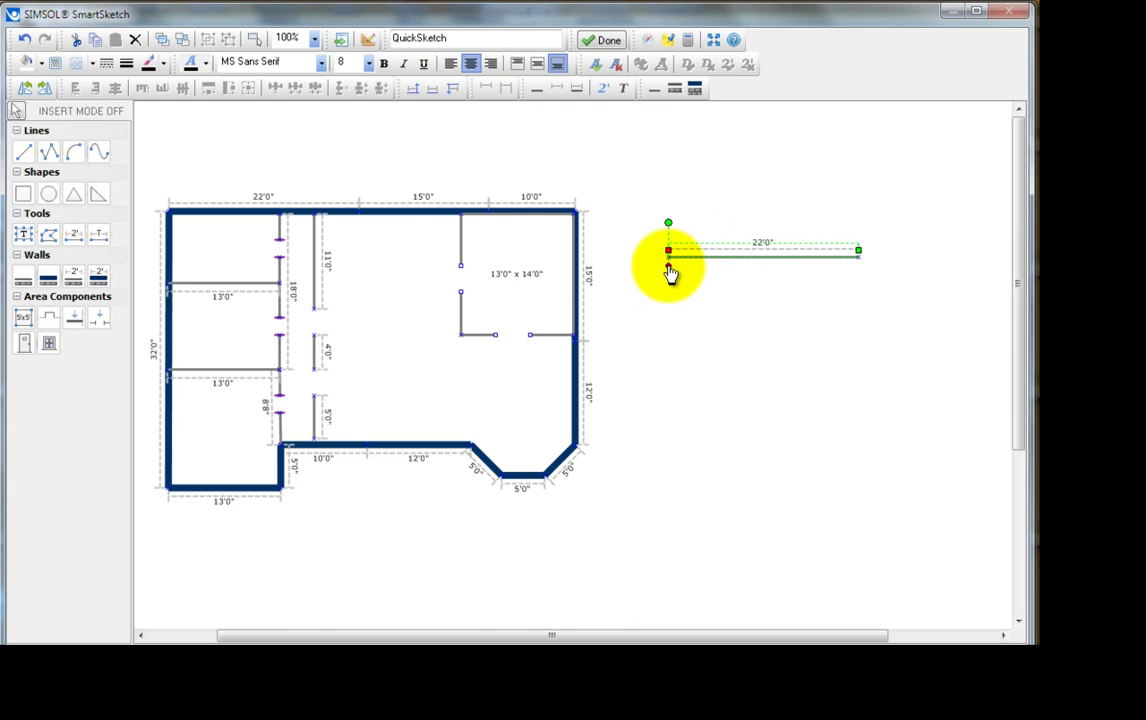
{"action": "left_click_drag", "start_coordinate": [668, 266], "coordinate": [668, 291]}
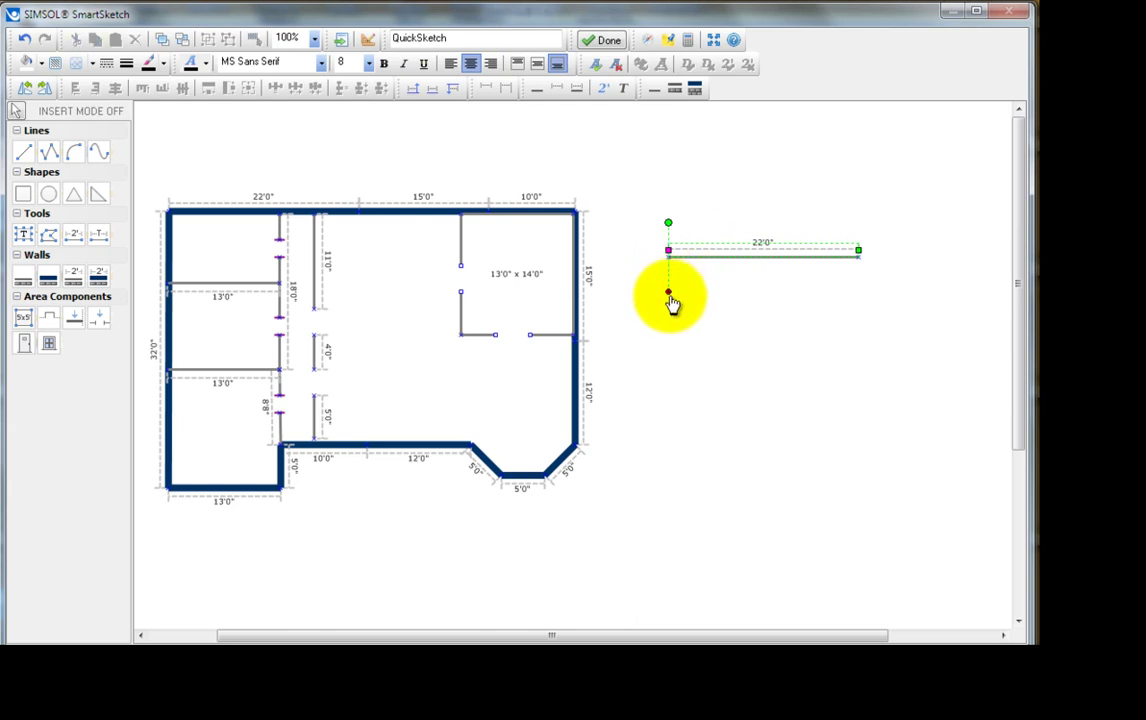
{"action": "mouse_move", "coordinate": [668, 224]}
{"action": "left_mouse_down"}
{"action": "mouse_move", "coordinate": [650, 242]}
{"action": "mouse_move", "coordinate": [640, 297]}
{"action": "mouse_move", "coordinate": [678, 333]}
{"action": "mouse_move", "coordinate": [726, 294]}
{"action": "mouse_move", "coordinate": [698, 256]}
{"action": "mouse_move", "coordinate": [673, 246]}
{"action": "left_mouse_up"}
{"action": "left_click_drag", "start_coordinate": [669, 292], "coordinate": [670, 283]}
{"action": "left_click", "coordinate": [685, 287]}
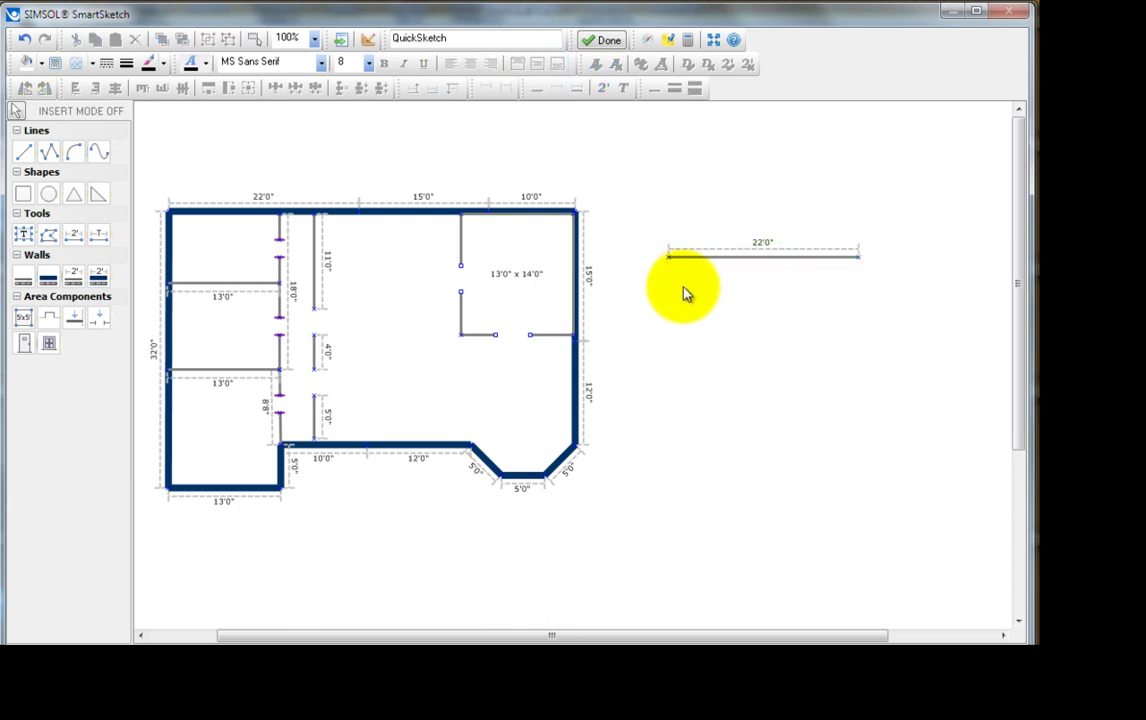
Draw an 11'0" x 12'0" free room area beside the plan.
{"action": "left_click", "coordinate": [24, 322]}
{"action": "left_click_drag", "start_coordinate": [677, 318], "coordinate": [773, 423]}
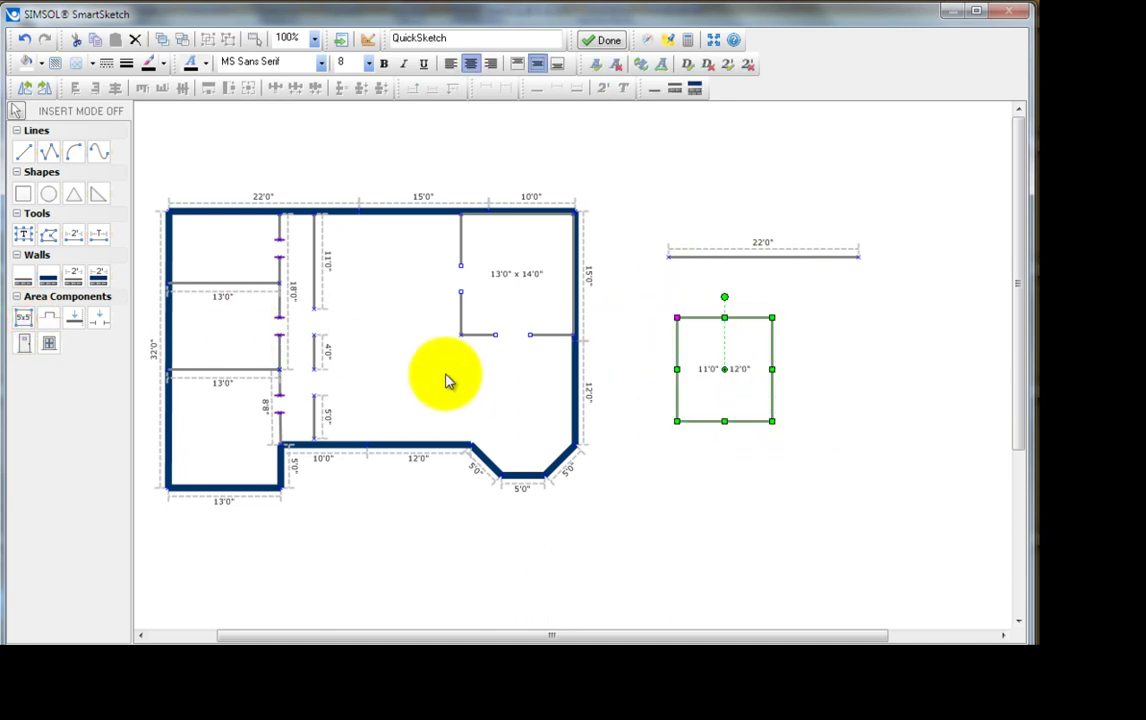
{"action": "left_click", "coordinate": [622, 392]}
Add an 11'0" x 13'0" room area below it and select both rooms.
{"action": "left_click", "coordinate": [22, 318]}
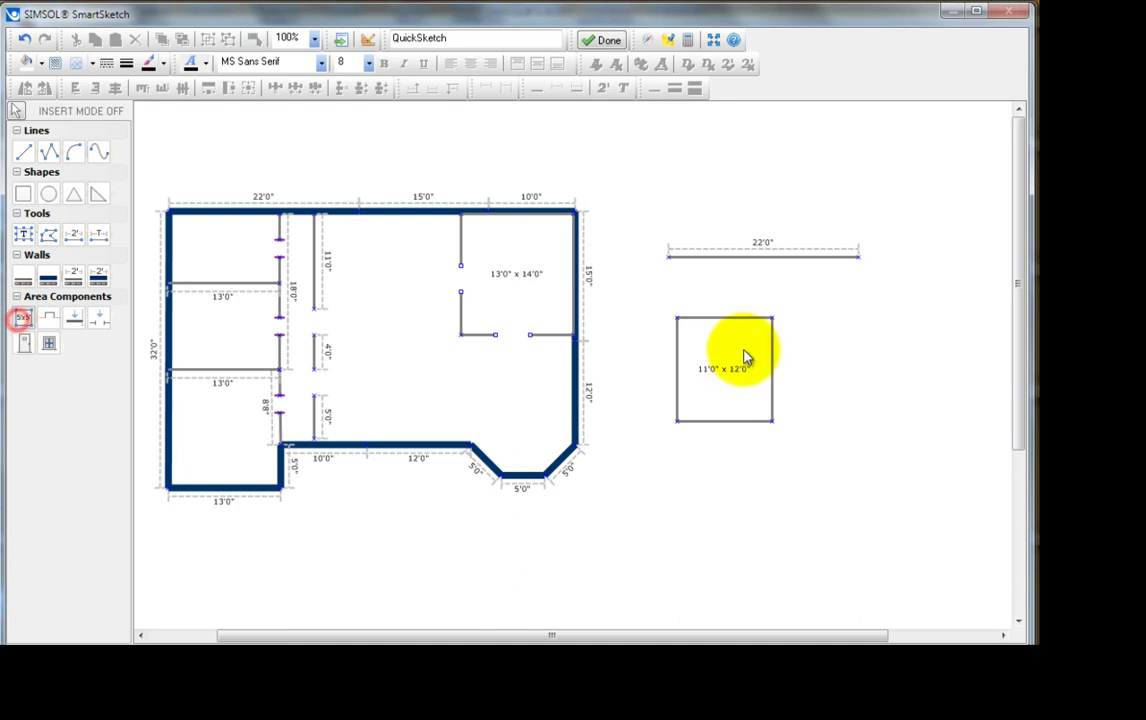
{"action": "left_click_drag", "start_coordinate": [744, 447], "coordinate": [842, 559]}
{"action": "left_click", "coordinate": [895, 418]}
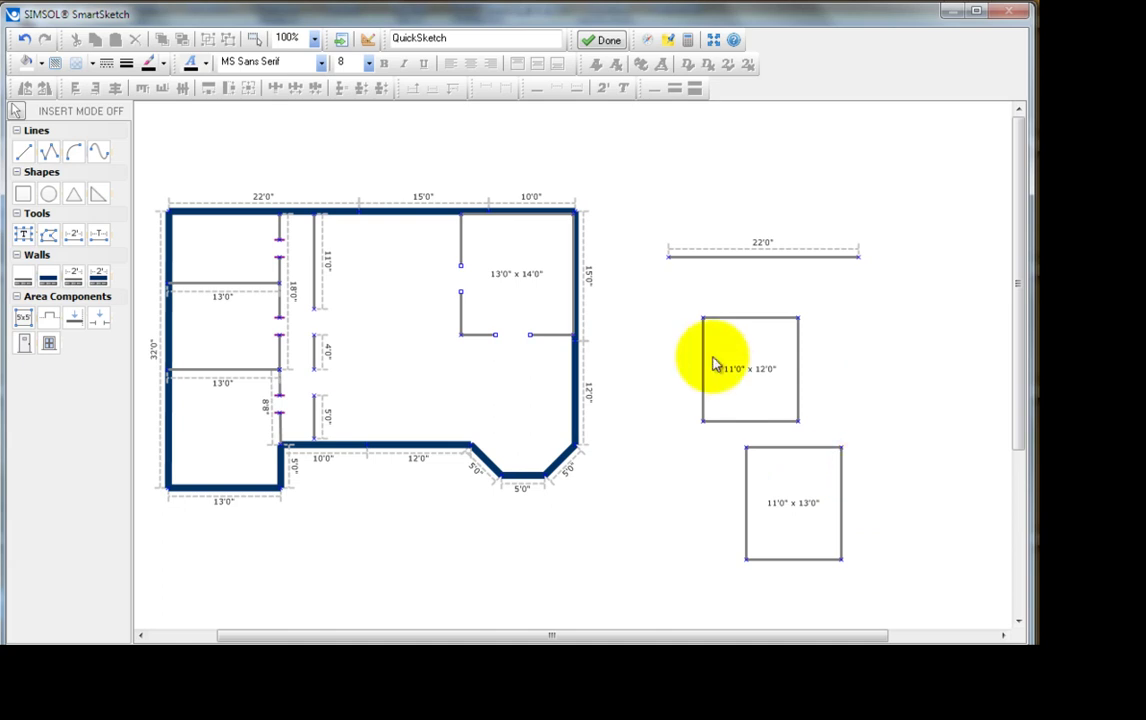
{"action": "left_click", "coordinate": [787, 505]}
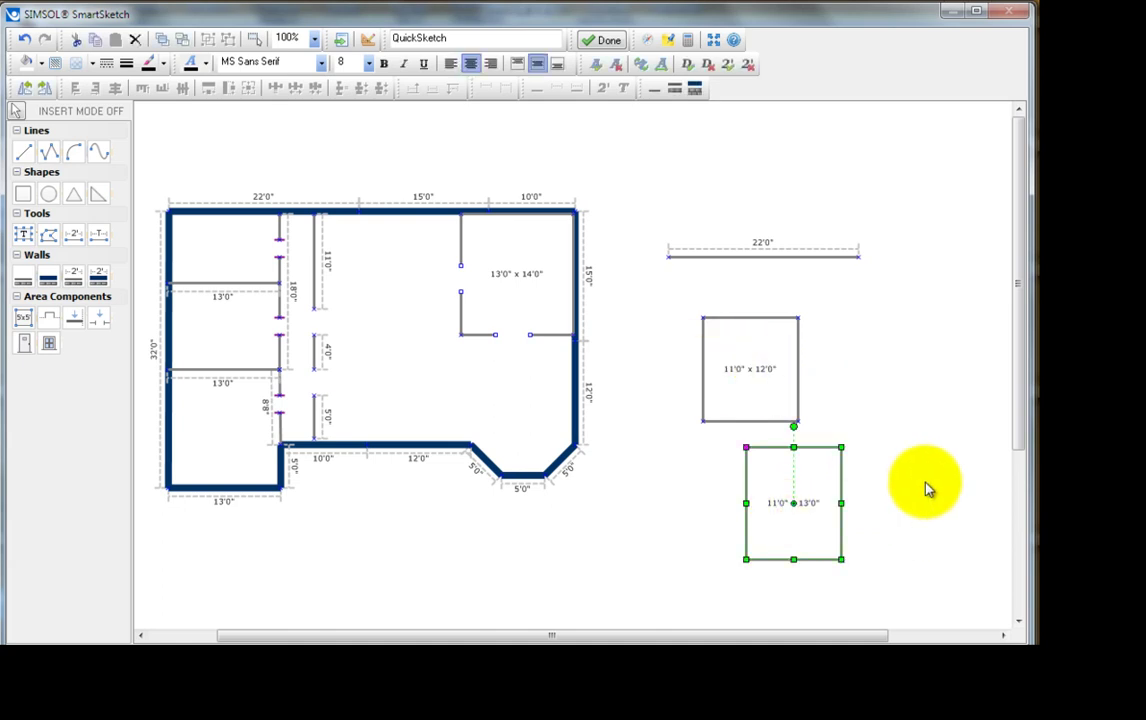
{"action": "left_click", "coordinate": [763, 390], "text": "shift"}
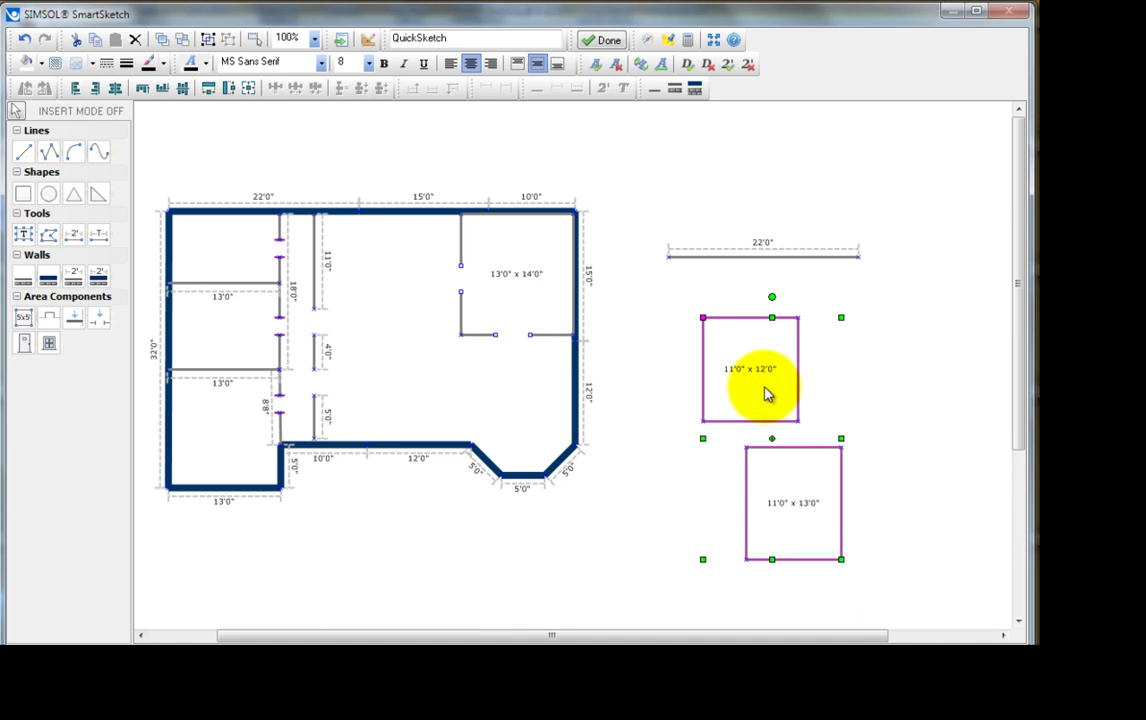
Align the two rooms' left edges, nudge the upper room left, then align their right edges.
{"action": "left_click", "coordinate": [76, 91]}
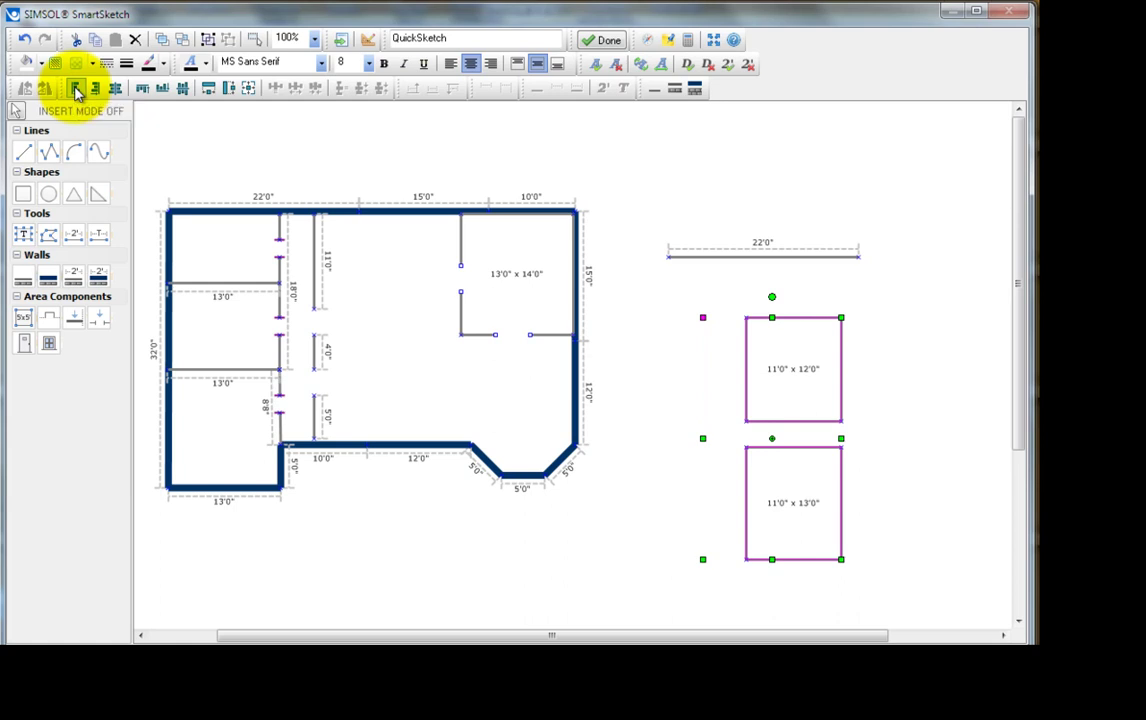
{"action": "left_click", "coordinate": [673, 310]}
{"action": "left_click_drag", "start_coordinate": [780, 364], "coordinate": [737, 371]}
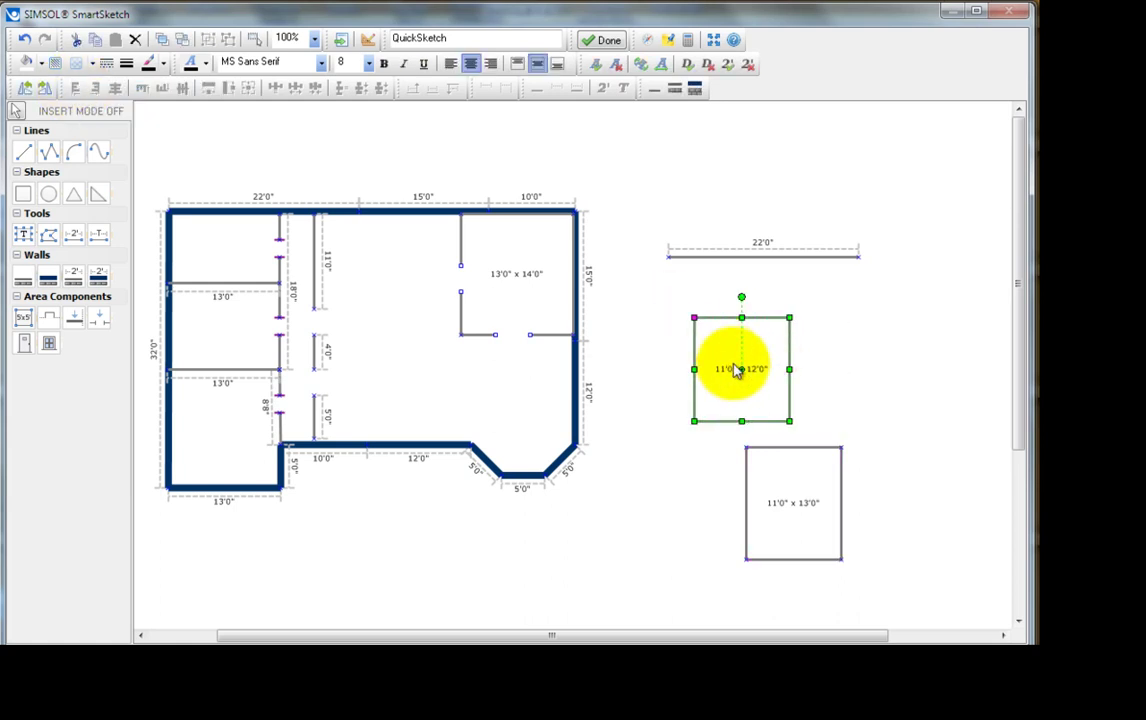
{"action": "left_click", "coordinate": [793, 477], "text": "shift"}
{"action": "left_click", "coordinate": [97, 91]}
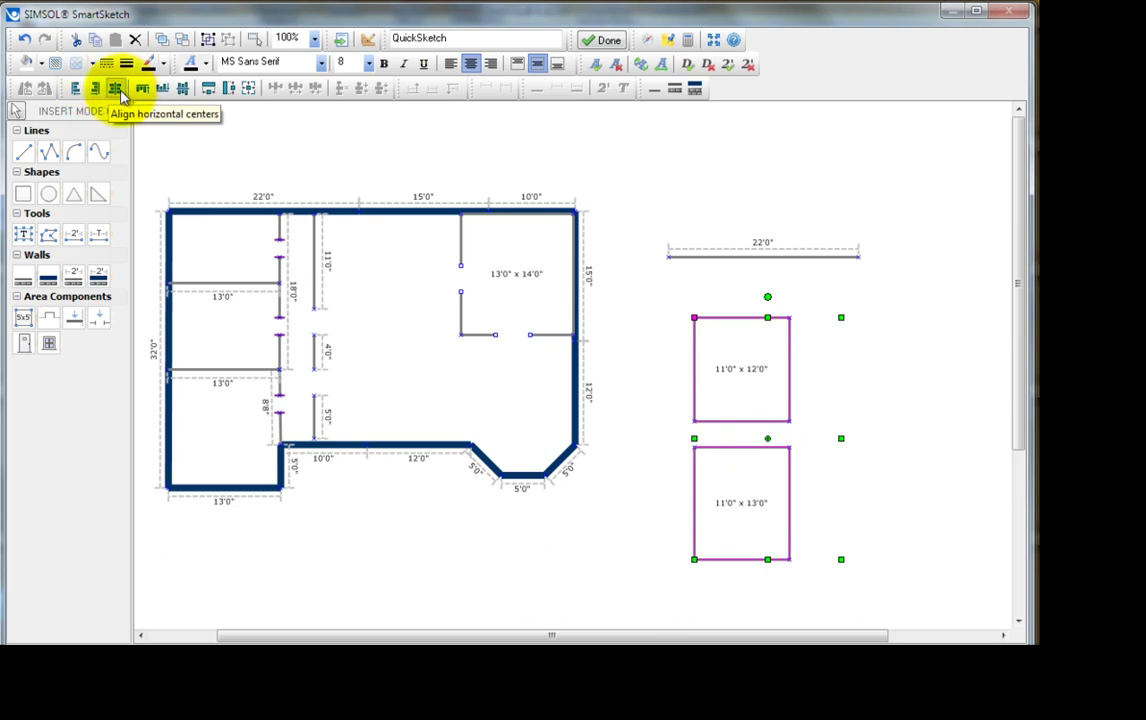
{"action": "left_click", "coordinate": [652, 335]}
Widen the upper room to 20'0", then center the lower room under it and match its width and height.
{"action": "left_click", "coordinate": [748, 381]}
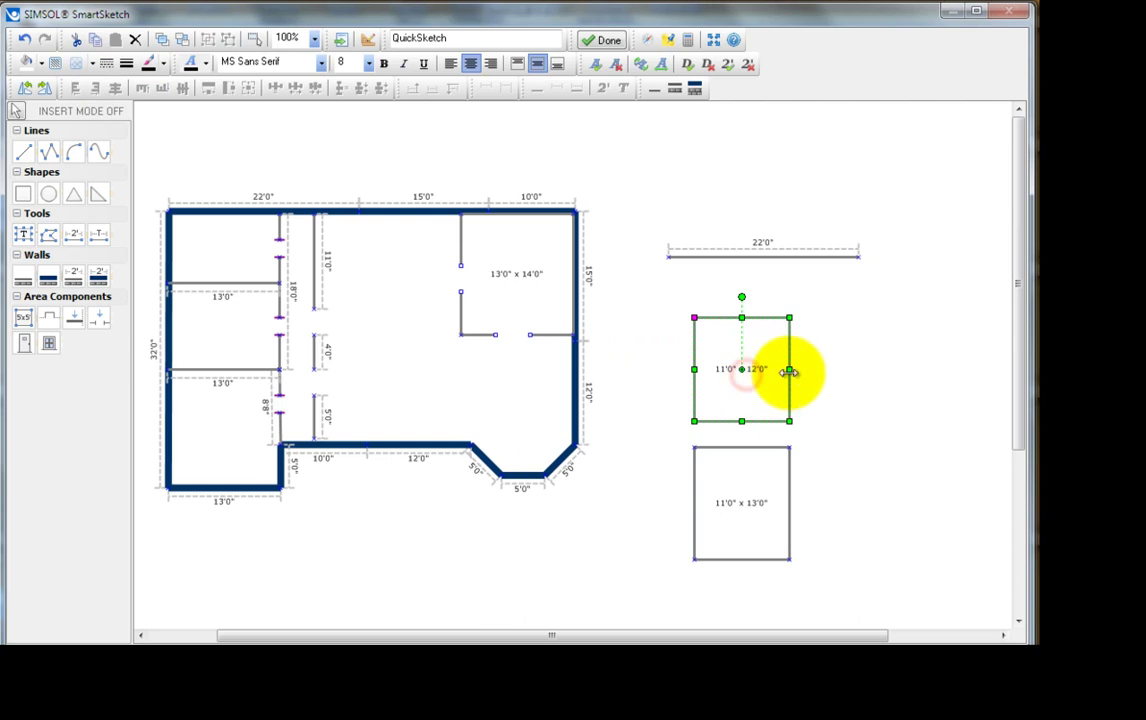
{"action": "left_click_drag", "start_coordinate": [790, 376], "coordinate": [870, 383]}
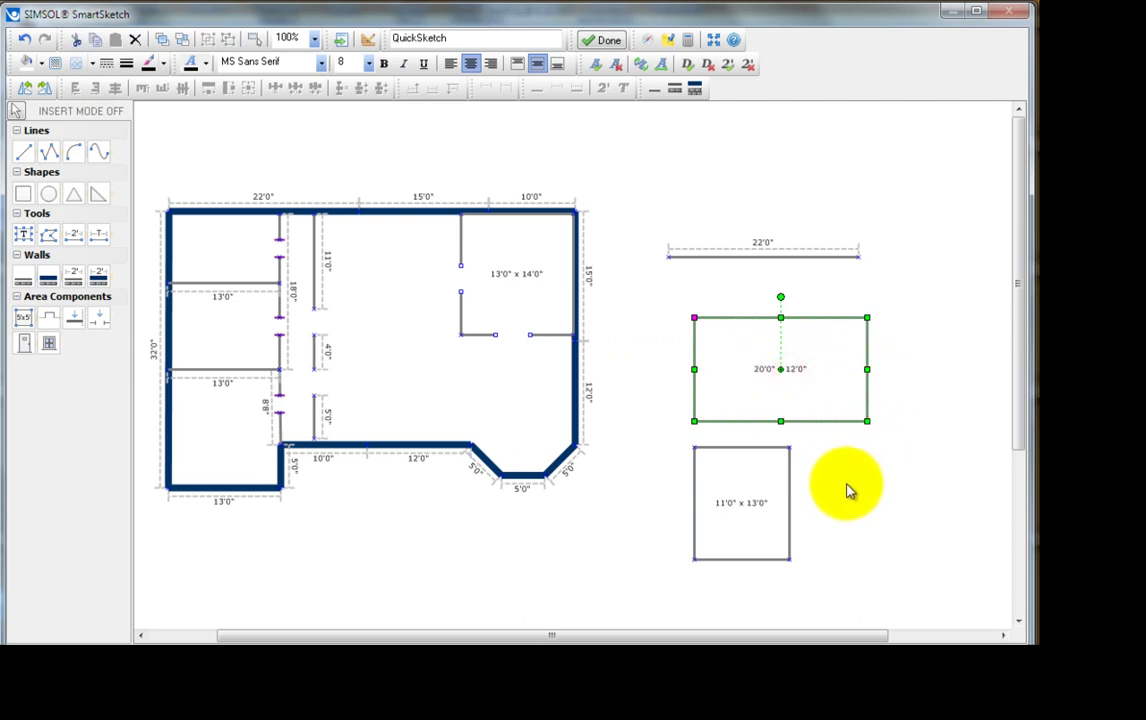
{"action": "left_click", "coordinate": [762, 487], "text": "shift"}
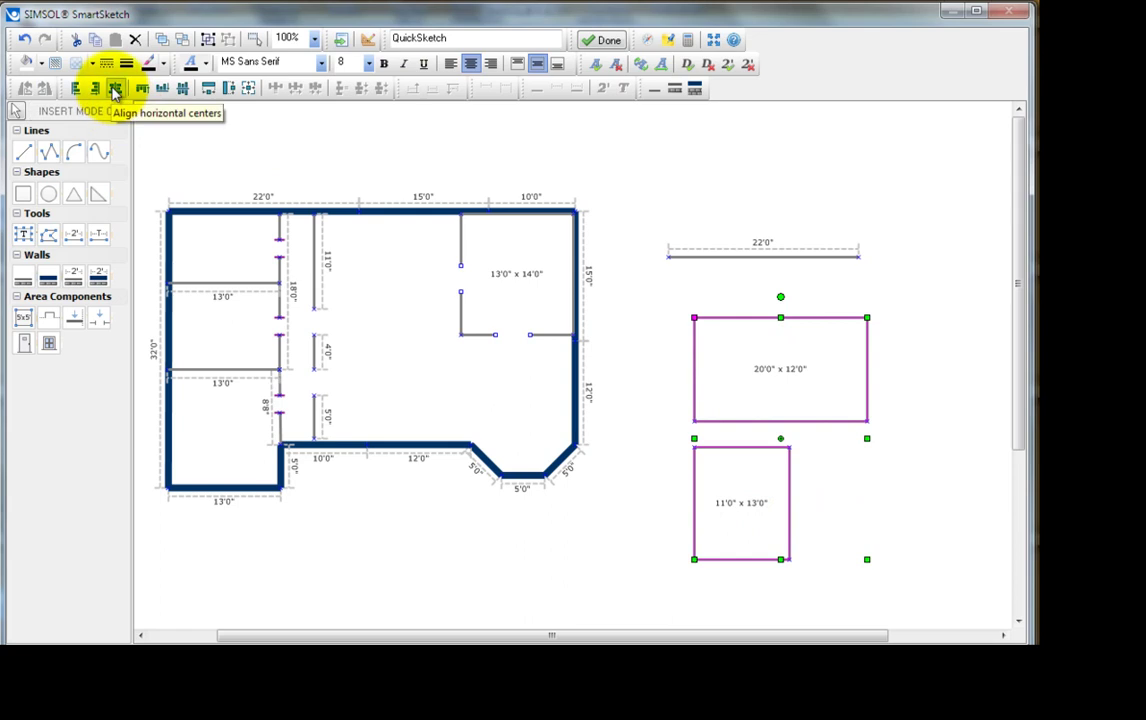
{"action": "left_click", "coordinate": [115, 91]}
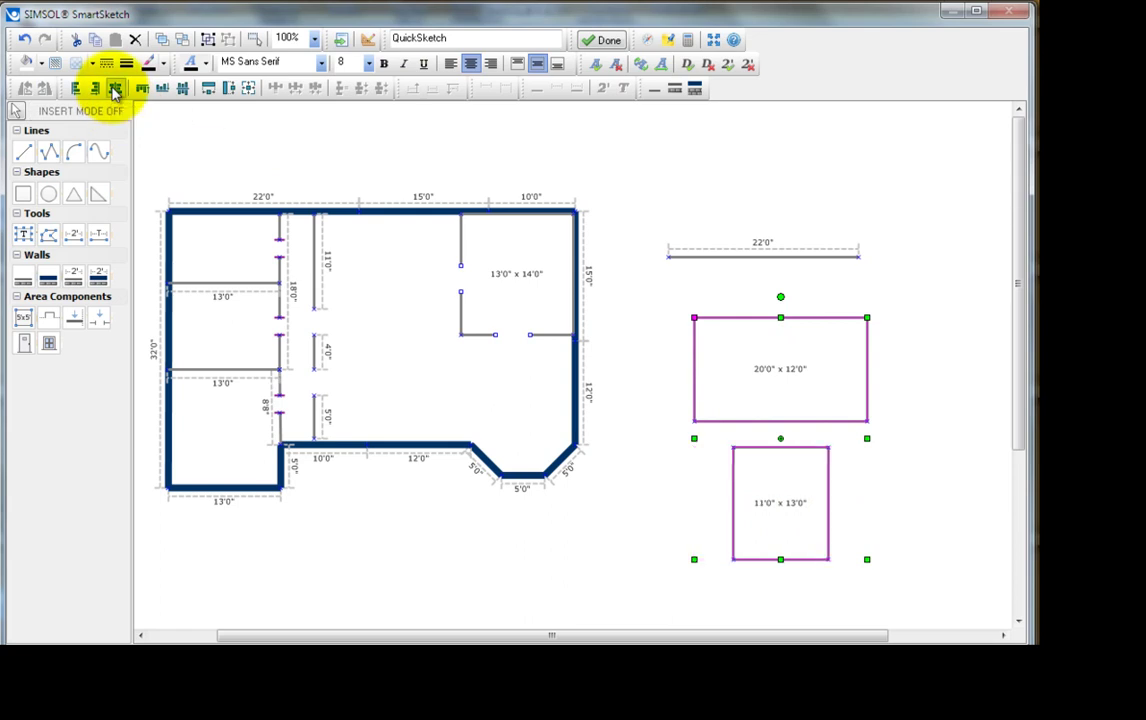
{"action": "left_click", "coordinate": [209, 91]}
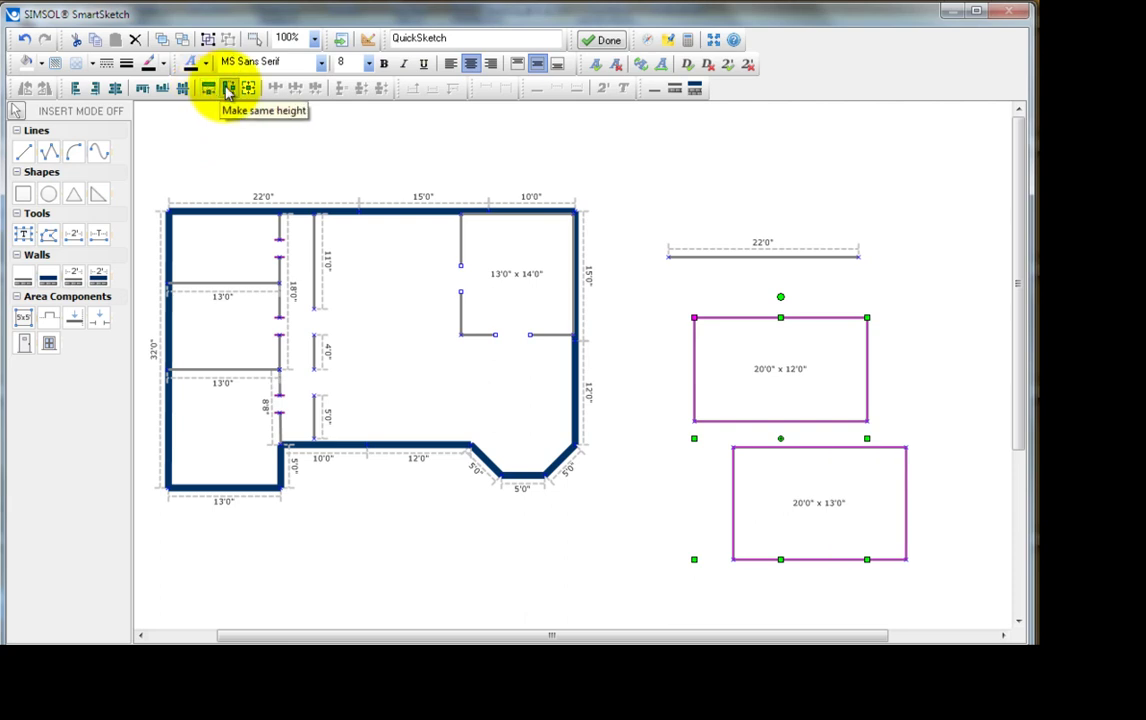
{"action": "left_click", "coordinate": [228, 90]}
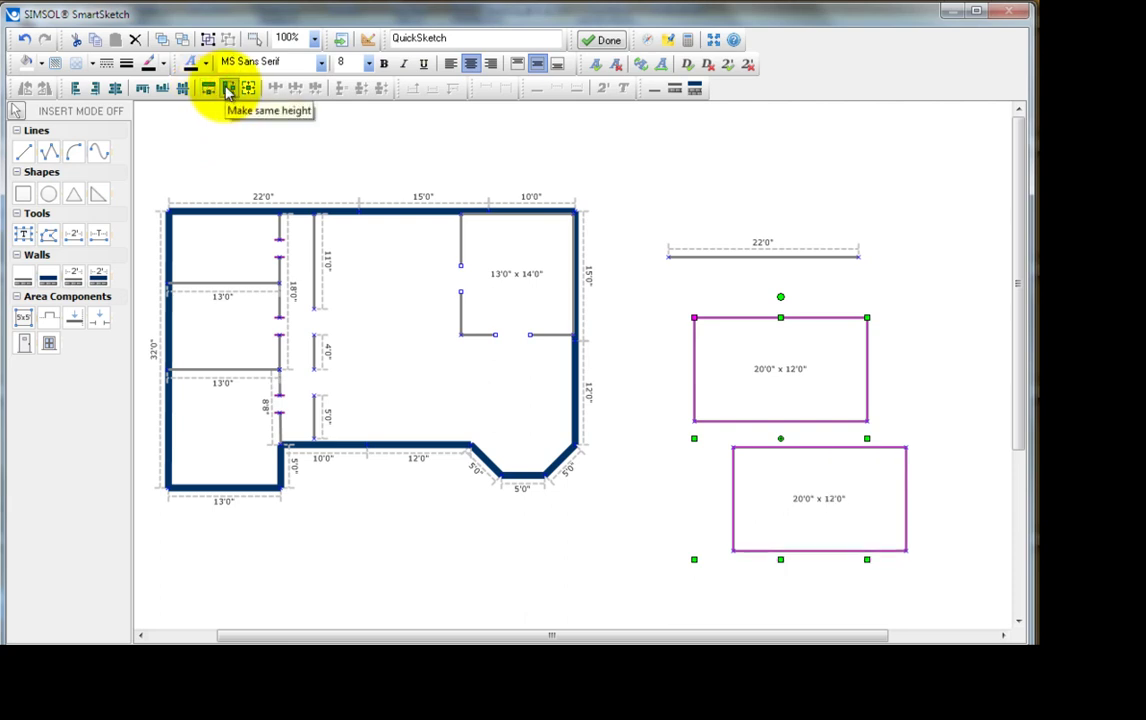
Enlarge the upper room to 26'0" x 17'0", give the lower room the same size, and align left edges.
{"action": "left_click", "coordinate": [724, 346]}
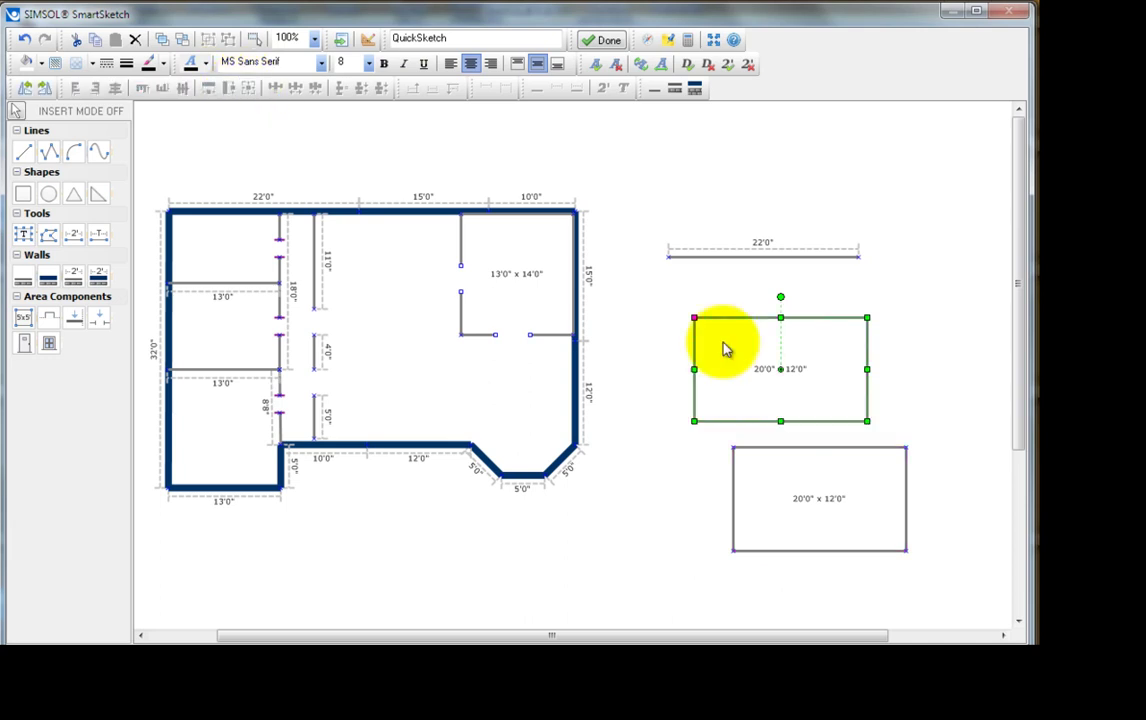
{"action": "left_click_drag", "start_coordinate": [693, 318], "coordinate": [642, 273]}
{"action": "left_click", "coordinate": [784, 470], "text": "shift"}
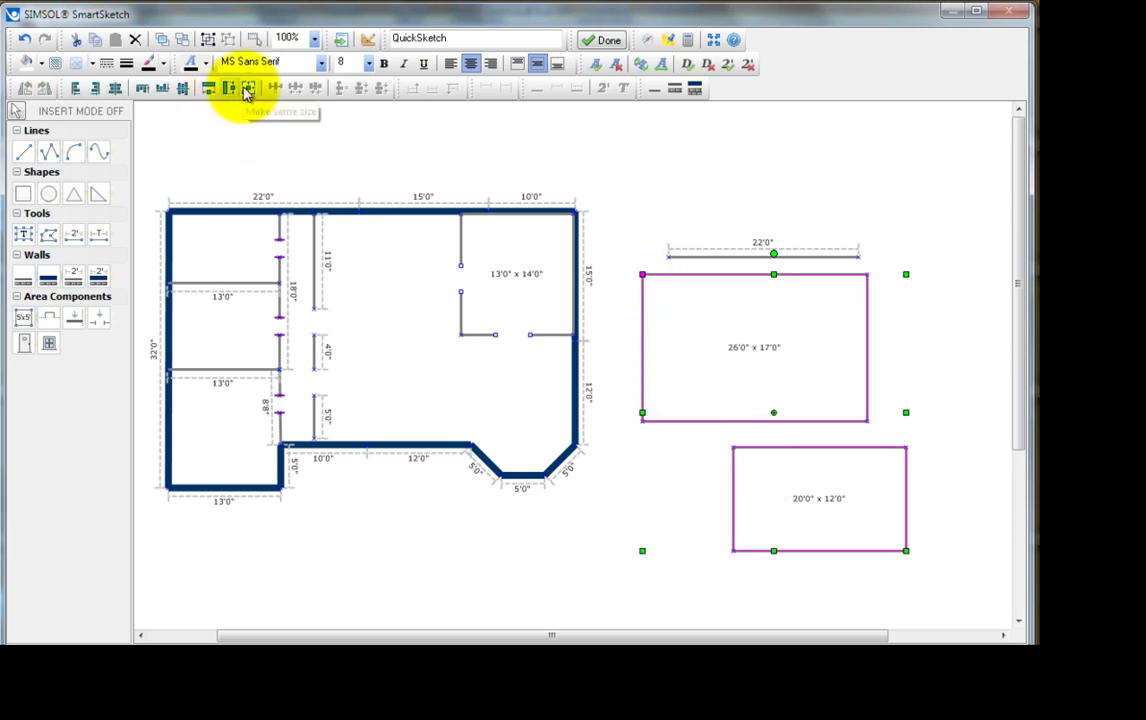
{"action": "left_click", "coordinate": [249, 90]}
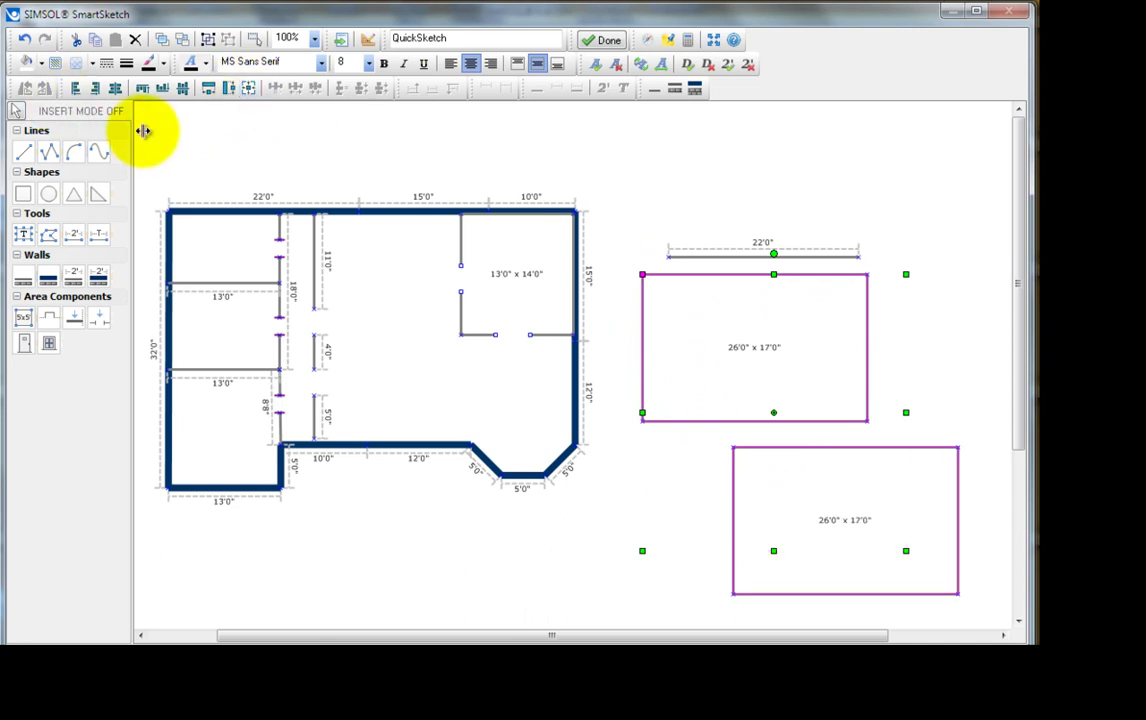
{"action": "left_click", "coordinate": [74, 90]}
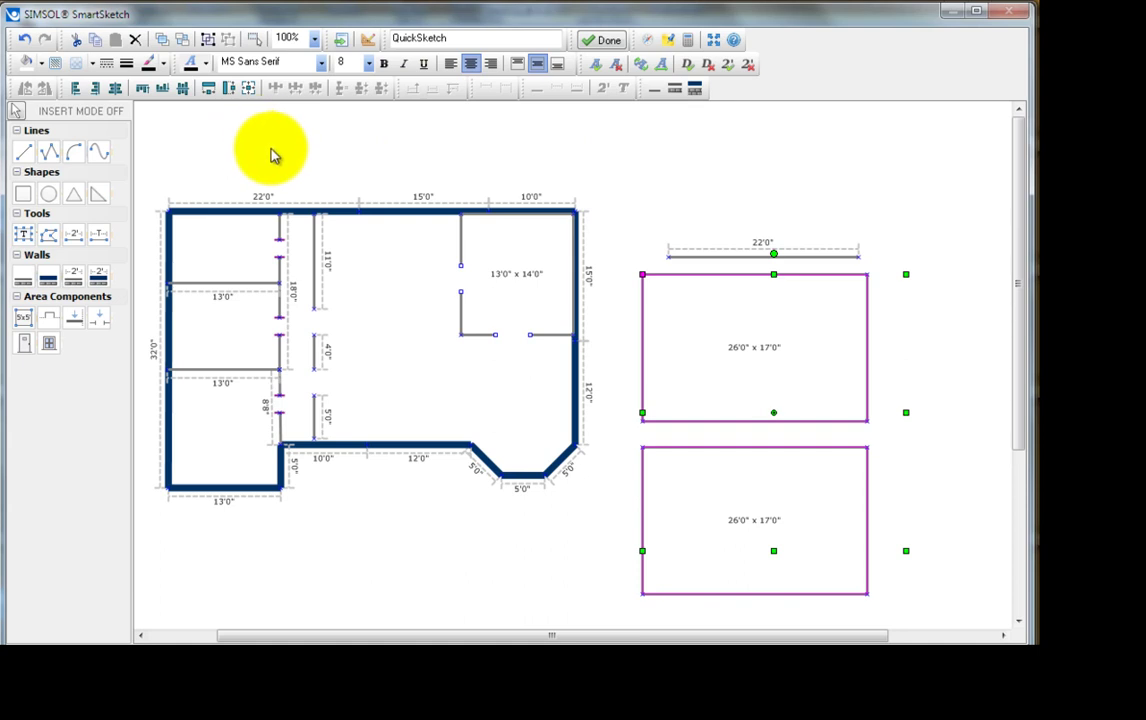
Fill both rooms with a light cyan crosshatch pattern and set their line thickness.
{"action": "left_click", "coordinate": [56, 64]}
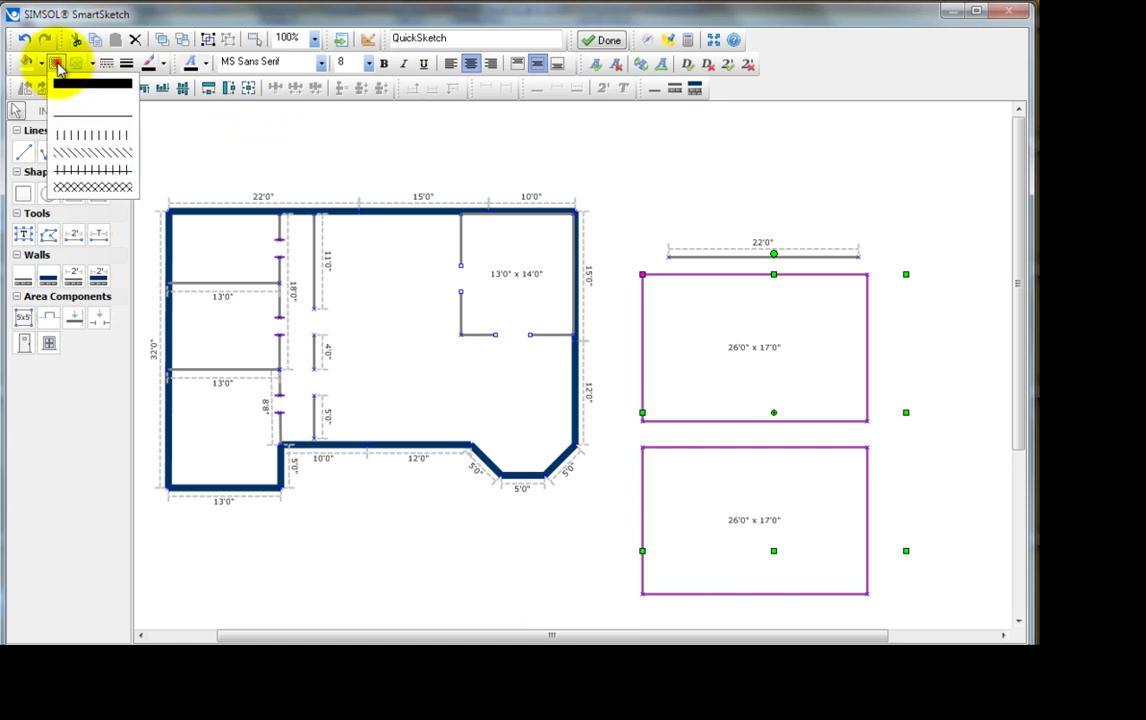
{"action": "left_click", "coordinate": [95, 187]}
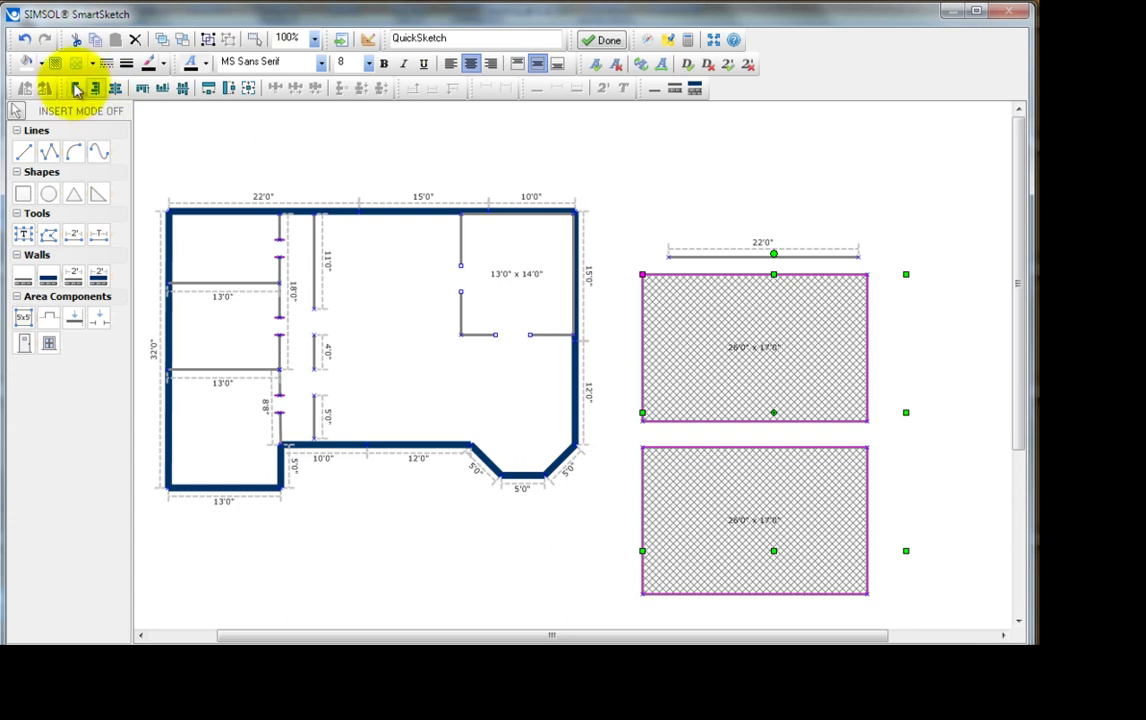
{"action": "left_click", "coordinate": [56, 63]}
{"action": "left_click", "coordinate": [92, 63]}
{"action": "left_click", "coordinate": [97, 207]}
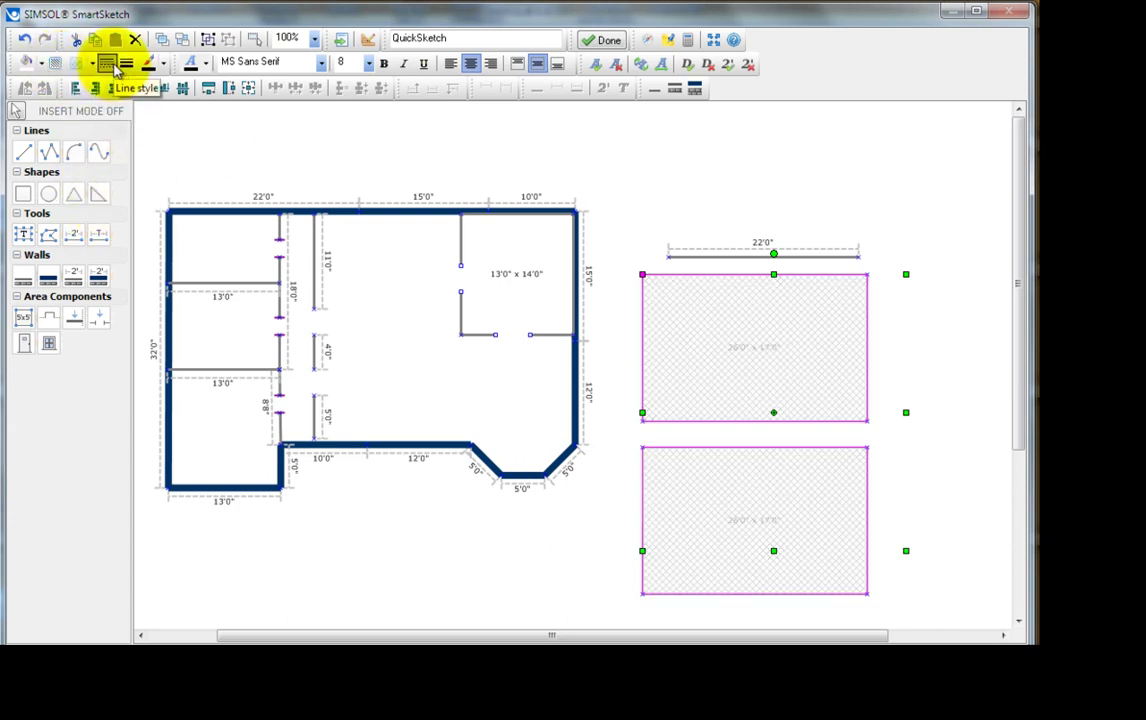
{"action": "left_click", "coordinate": [40, 63]}
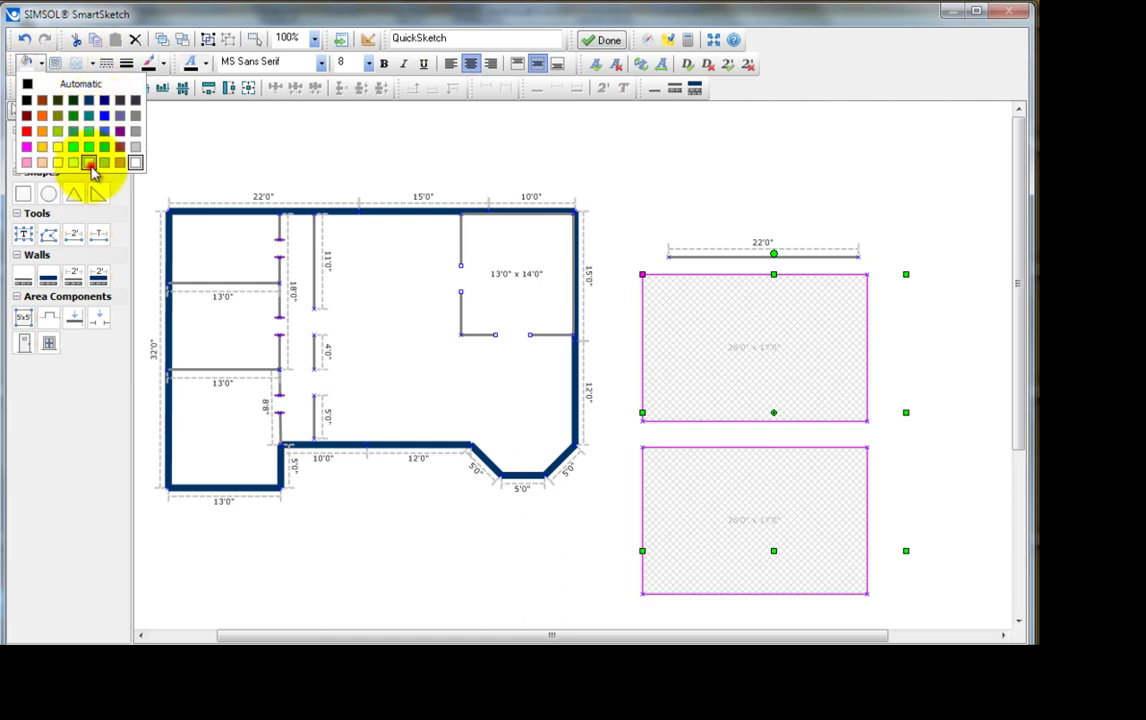
{"action": "left_click", "coordinate": [91, 166]}
Select both rooms together with the 22'0" dimension line.
{"action": "left_click", "coordinate": [547, 162]}
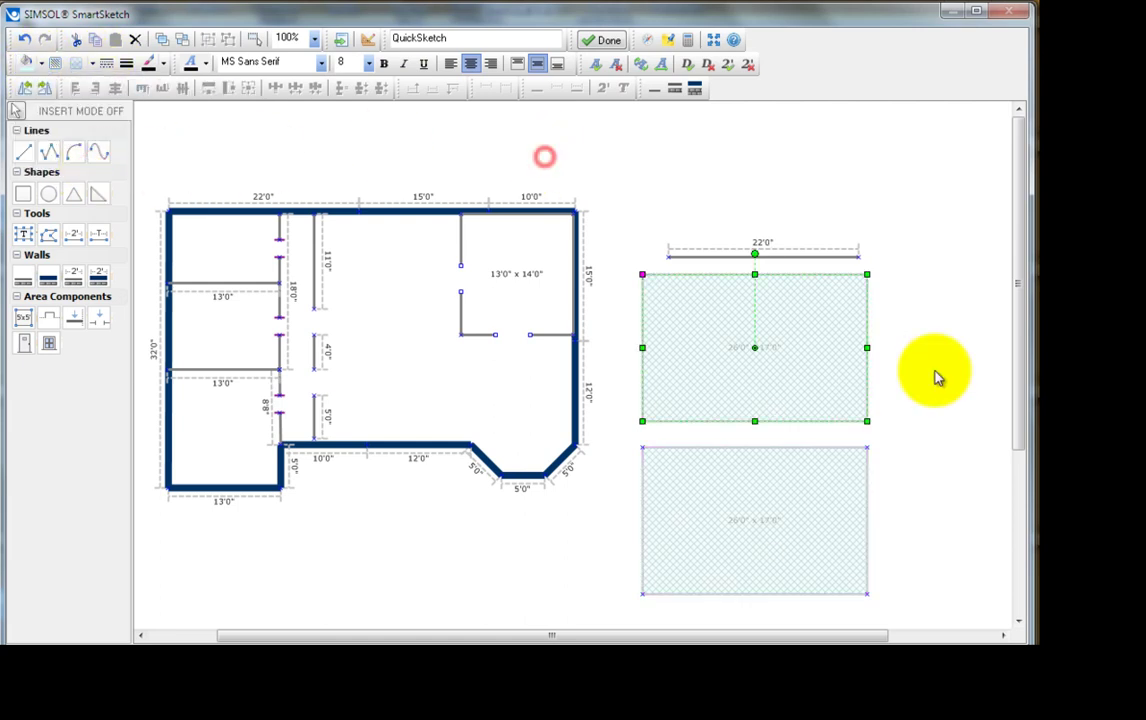
{"action": "left_click", "coordinate": [824, 481], "text": "shift"}
{"action": "left_click", "coordinate": [792, 250], "text": "shift"}
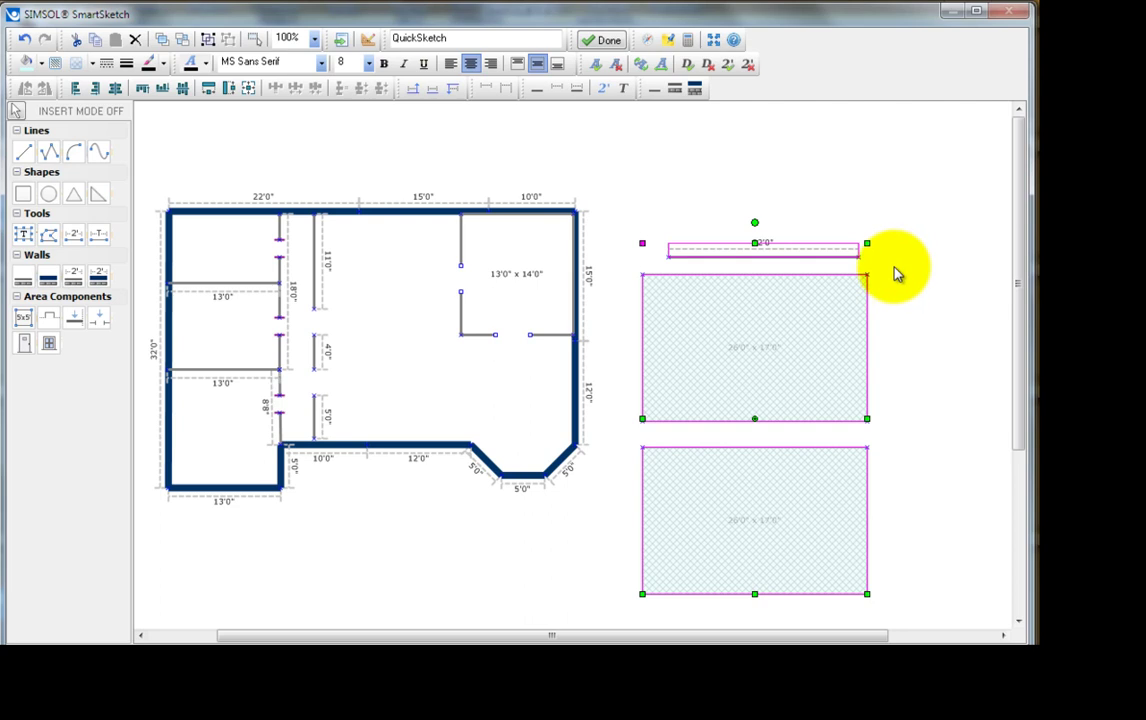
Delete the practice rooms and 22'0" line, then finish the sketch with Done.
{"action": "left_click", "coordinate": [136, 40]}
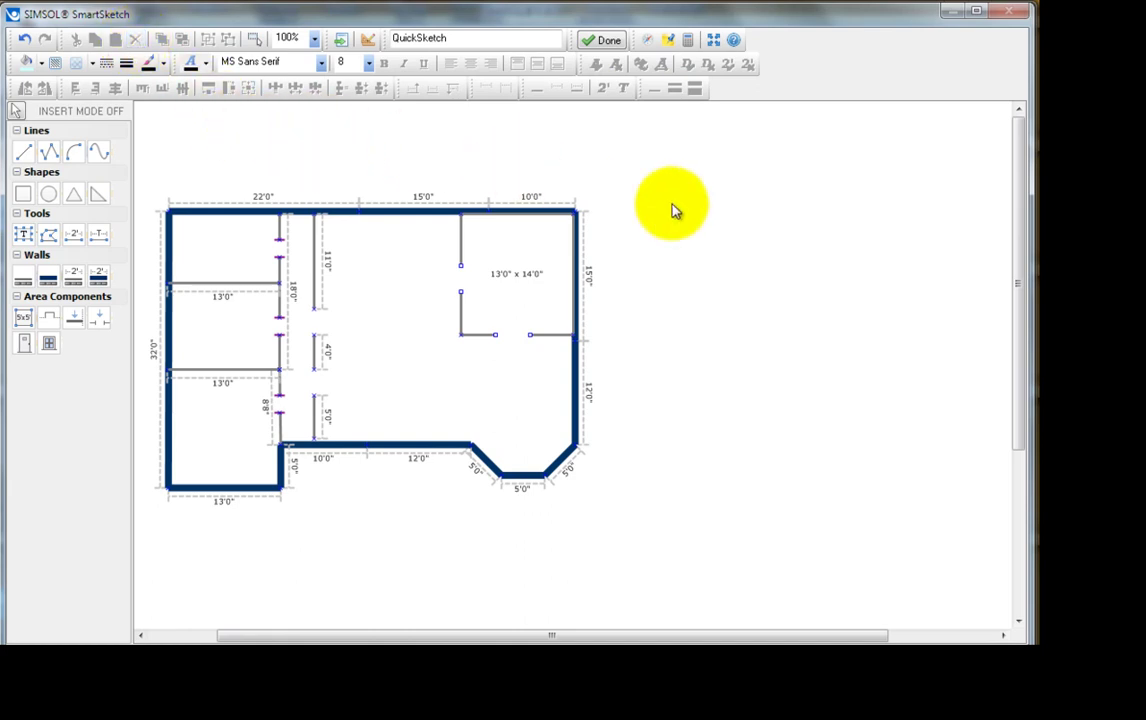
{"action": "left_click", "coordinate": [607, 41]}
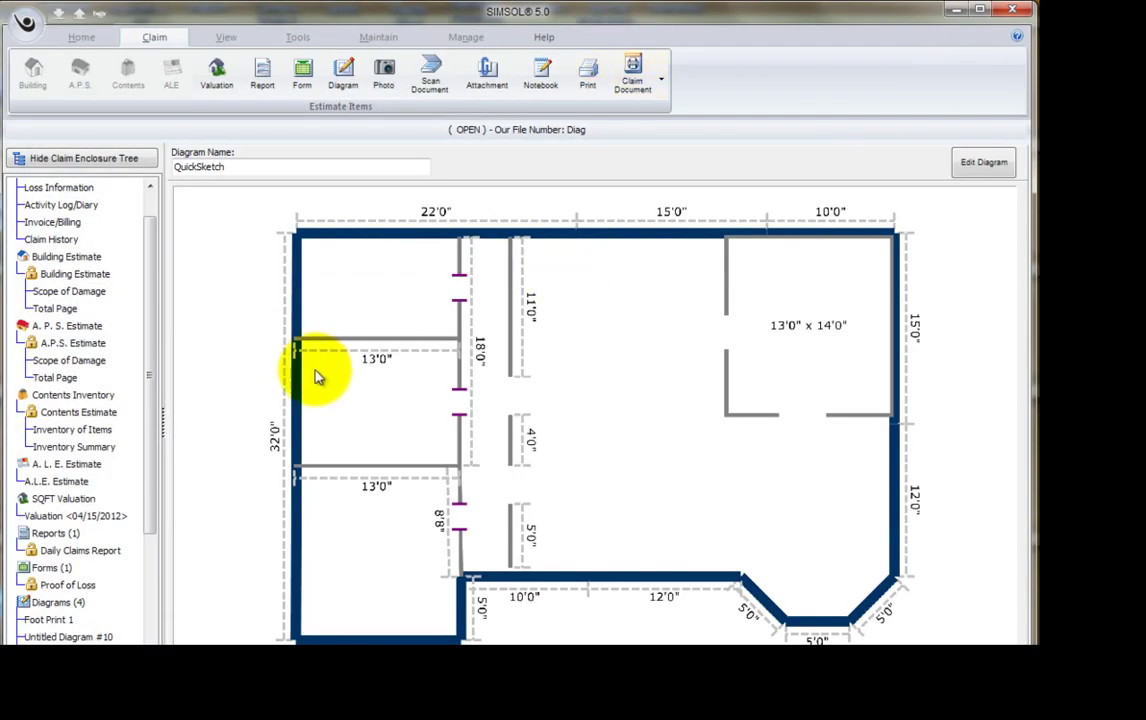
Open the QuickSketch diagram from the claim tree's Diagrams with Edit Diagram.
{"action": "left_click_drag", "start_coordinate": [150, 460], "coordinate": [150, 526]}
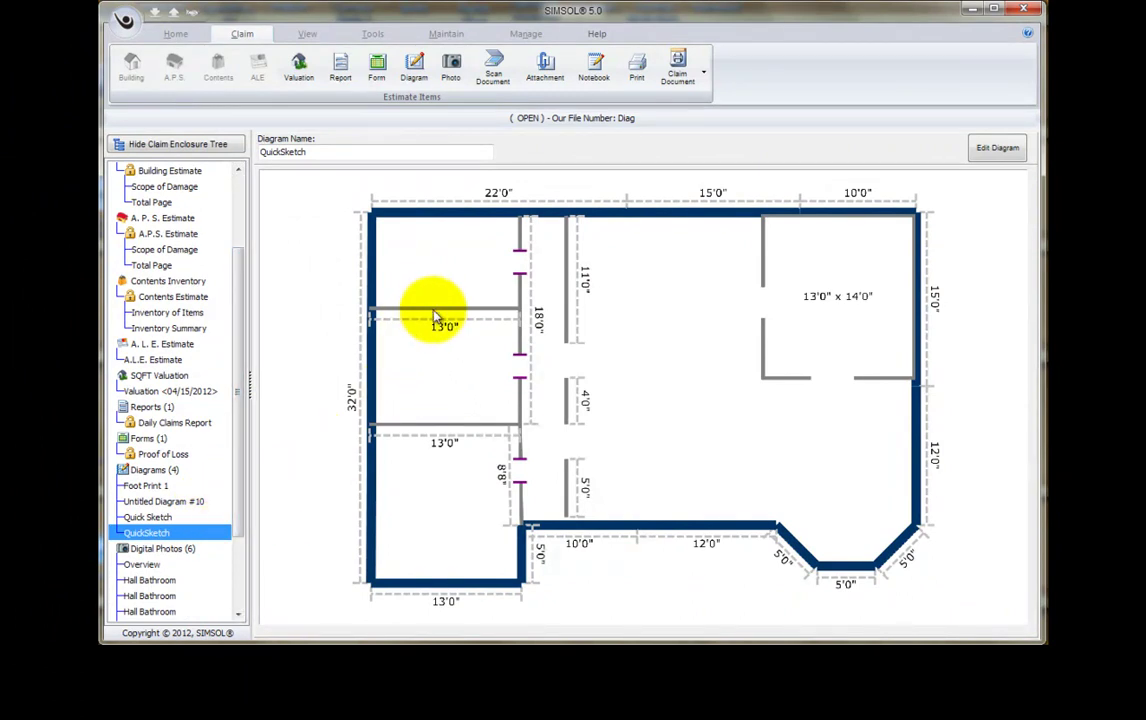
{"action": "left_click", "coordinate": [987, 150]}
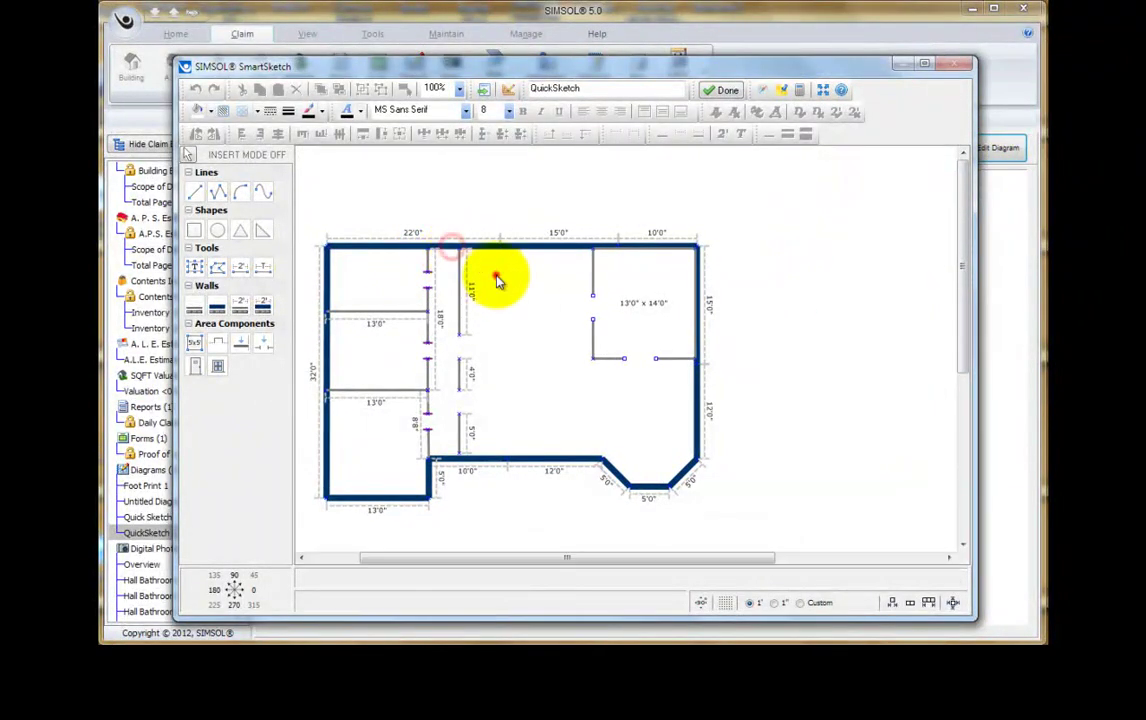
Select the 13'0" x 14'0" room to show its Width and Length fields.
{"action": "left_click", "coordinate": [655, 262]}
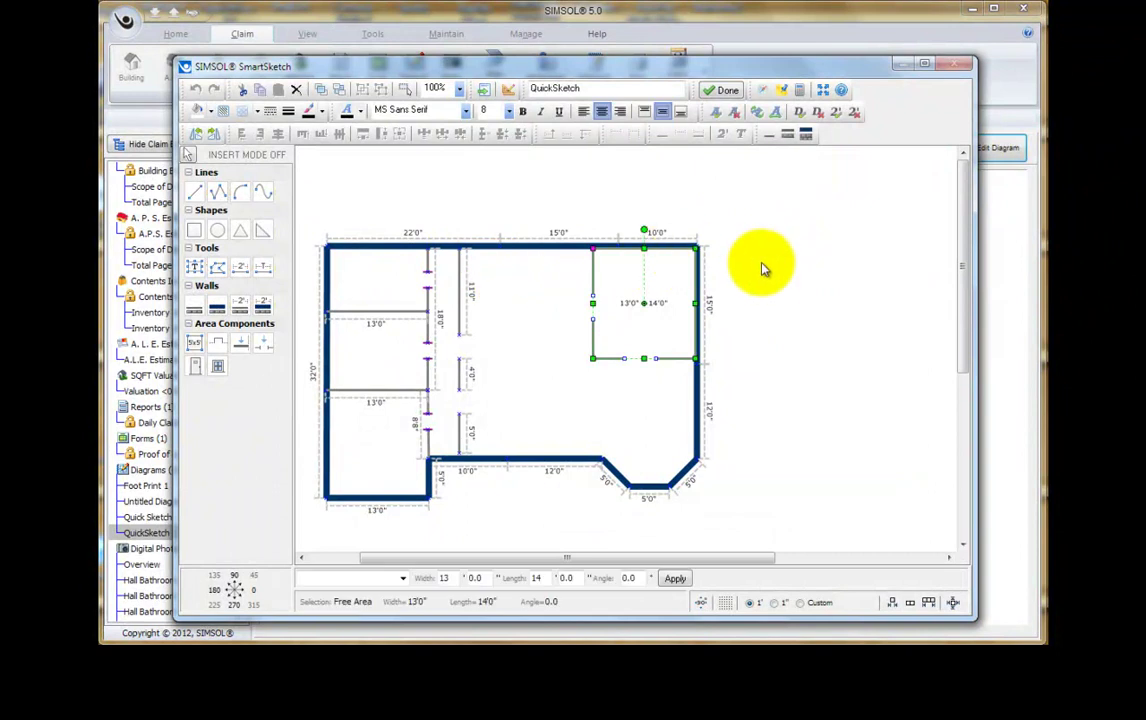